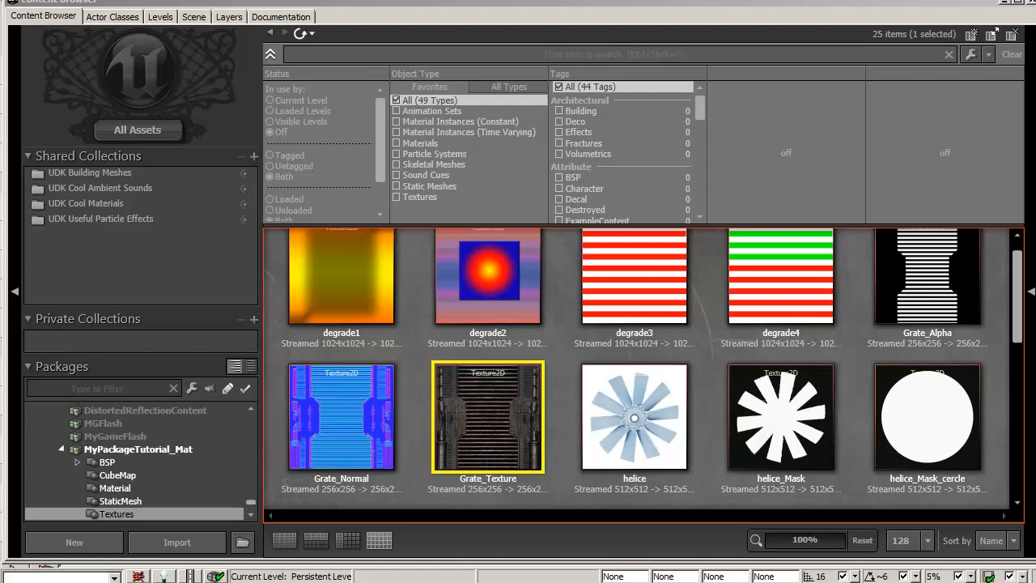
Step: Preview the Grate_Texture, Grate_Alpha and Grate_Normal textures one after another, closing each preview
{"action": "double_click", "coordinate": [509, 437]}
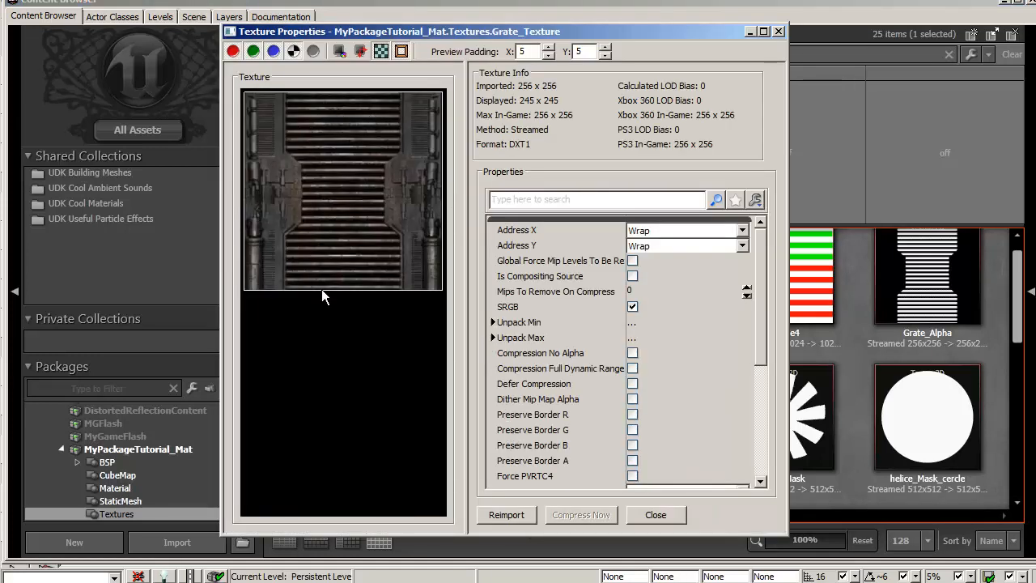
{"action": "left_click", "coordinate": [778, 30]}
{"action": "double_click", "coordinate": [927, 267]}
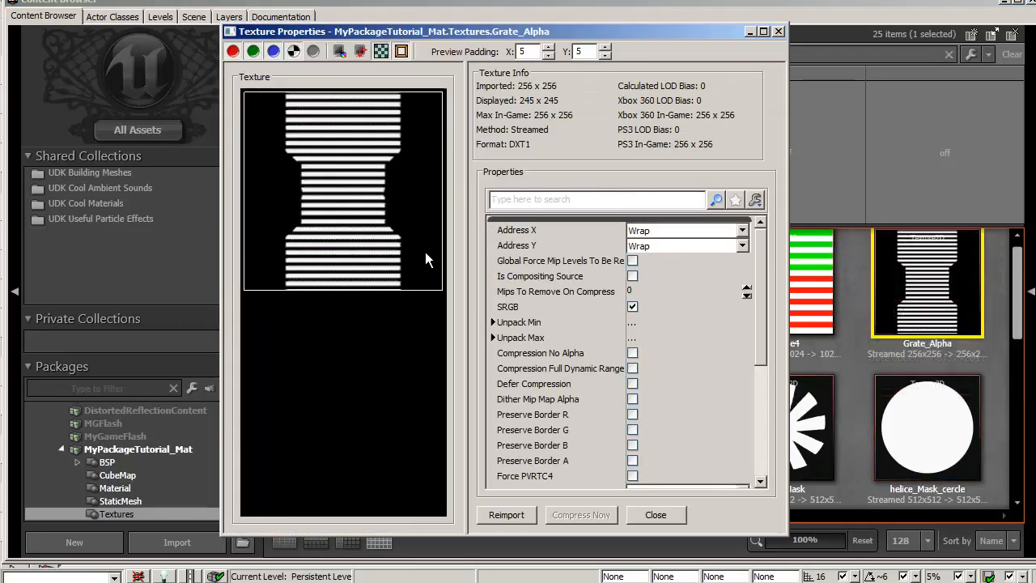
{"action": "left_click", "coordinate": [778, 32]}
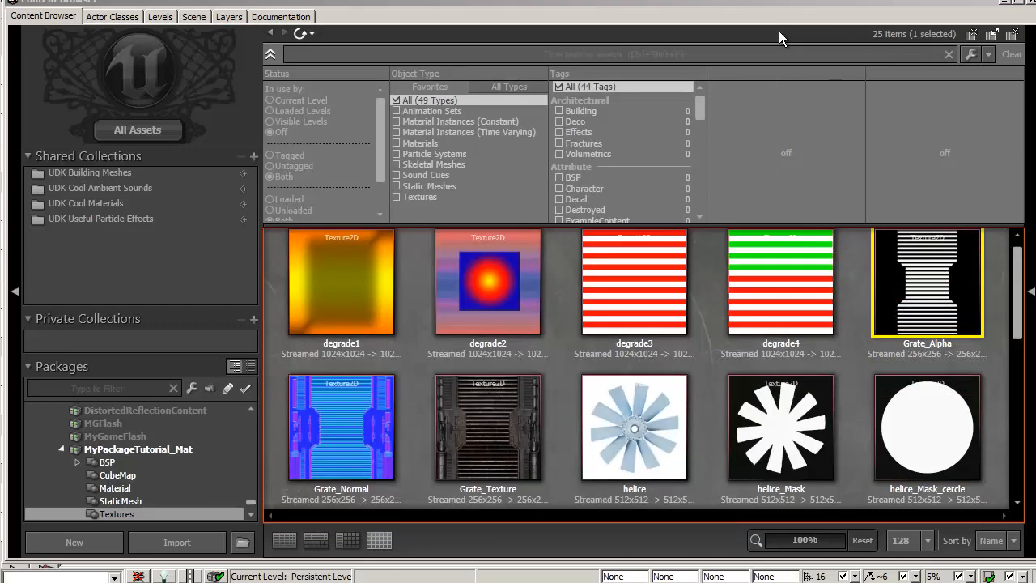
{"action": "double_click", "coordinate": [356, 410]}
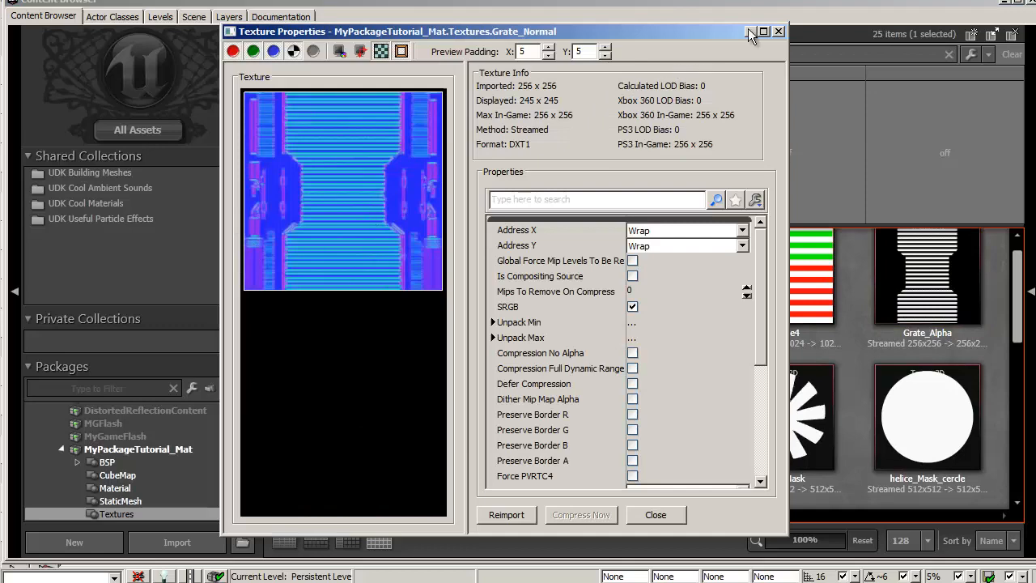
{"action": "left_click", "coordinate": [779, 32]}
Step: Preview the PowerBeam texture and close it, and open the WaterDistortion texture at the end of the Textures package
{"action": "scroll", "coordinate": [333, 382], "scroll_direction": "down", "scroll_amount": 2}
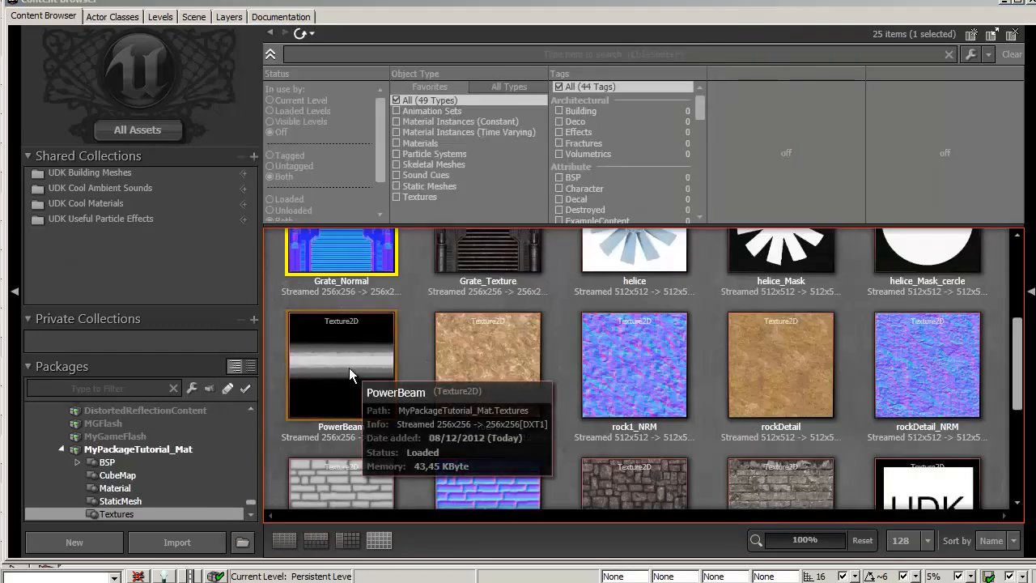
{"action": "double_click", "coordinate": [349, 368]}
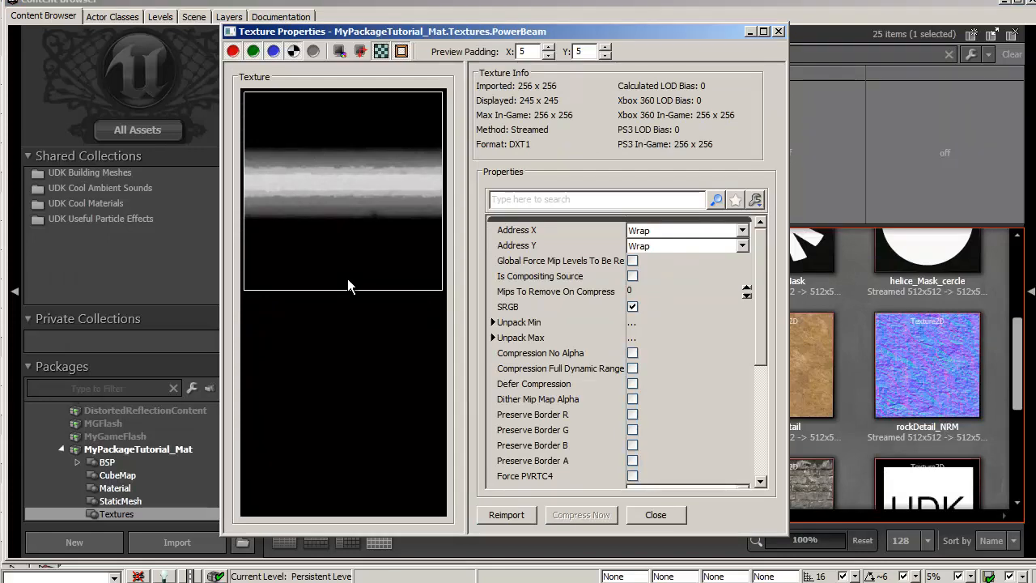
{"action": "left_click", "coordinate": [669, 522]}
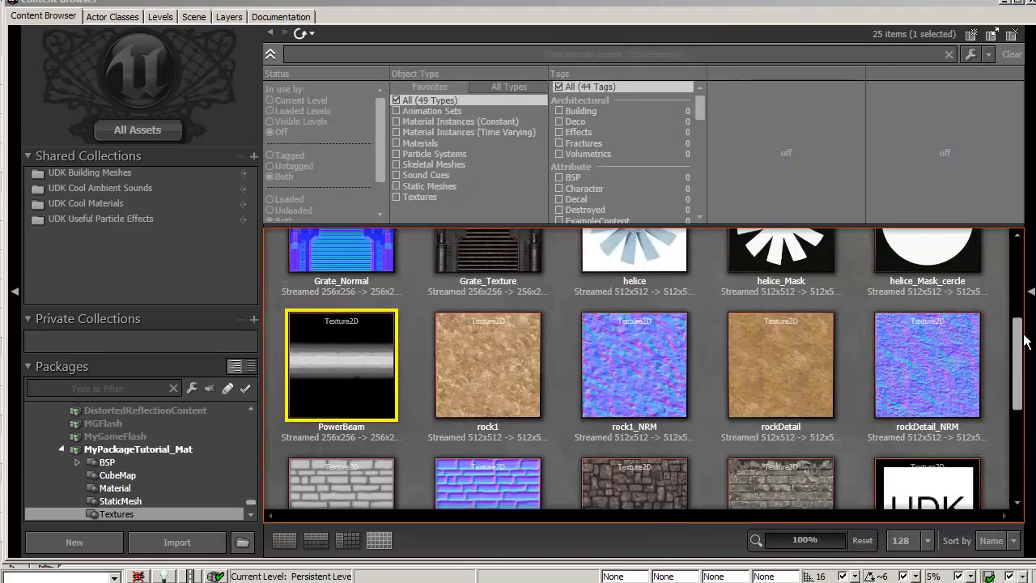
{"action": "left_click_drag", "start_coordinate": [1015, 348], "coordinate": [1016, 441]}
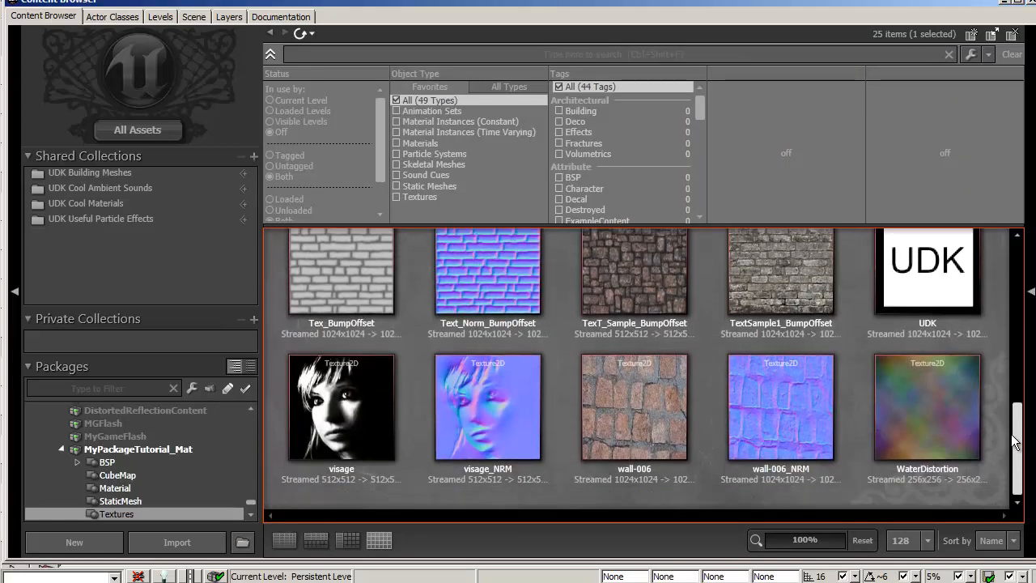
{"action": "double_click", "coordinate": [976, 457]}
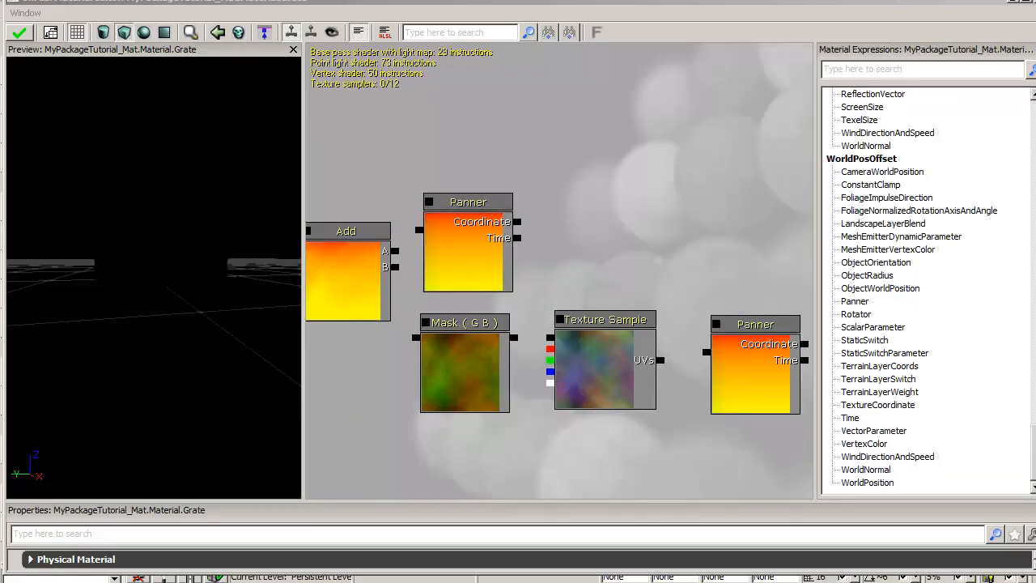
Step: Look up the Panner expression with "pan" and connect the lower Panner to the UVs of the distortion Texture Sample
{"action": "left_click", "coordinate": [747, 380]}
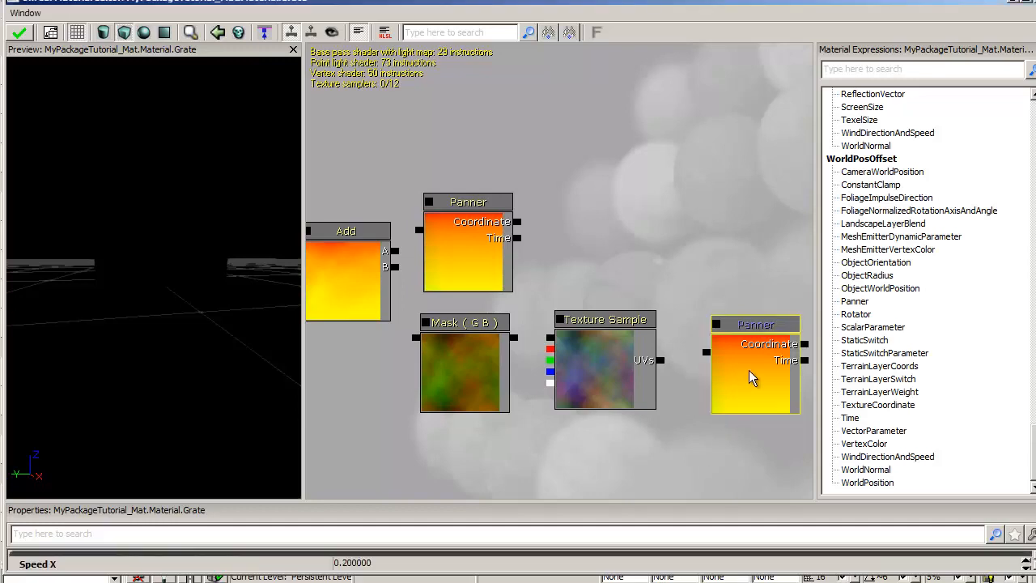
{"action": "left_click", "coordinate": [840, 70]}
{"action": "type", "text": "pan"}
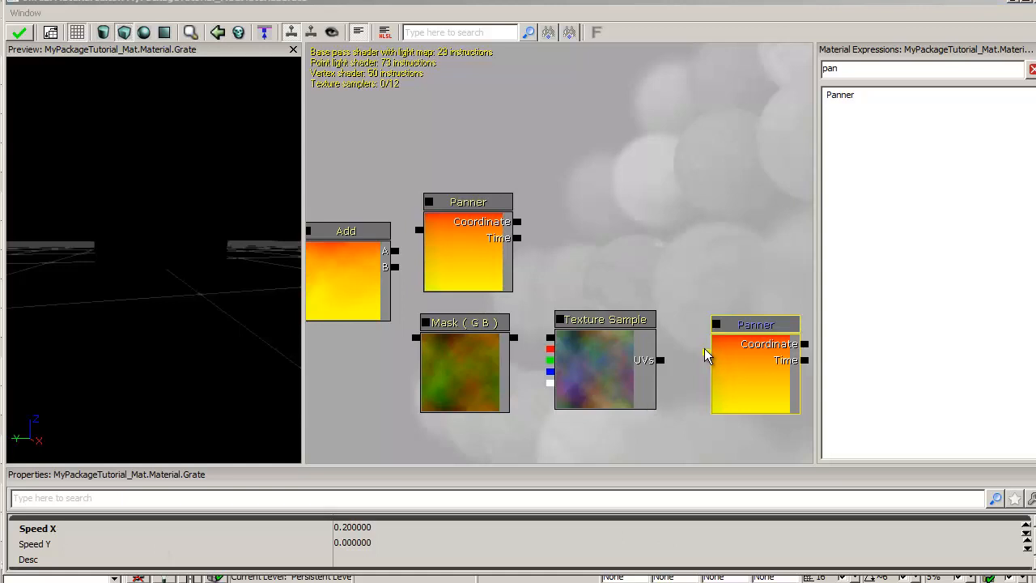
{"action": "left_click_drag", "start_coordinate": [706, 352], "coordinate": [660, 360]}
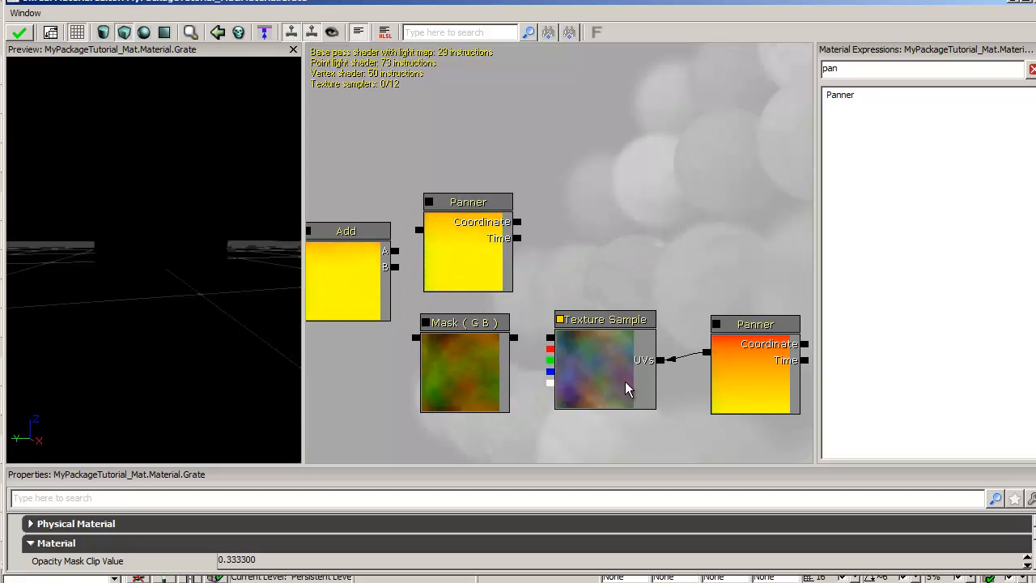
Step: Try a Speed X of 2 on the Panner that feeds the distortion Texture Sample
{"action": "left_click", "coordinate": [761, 363]}
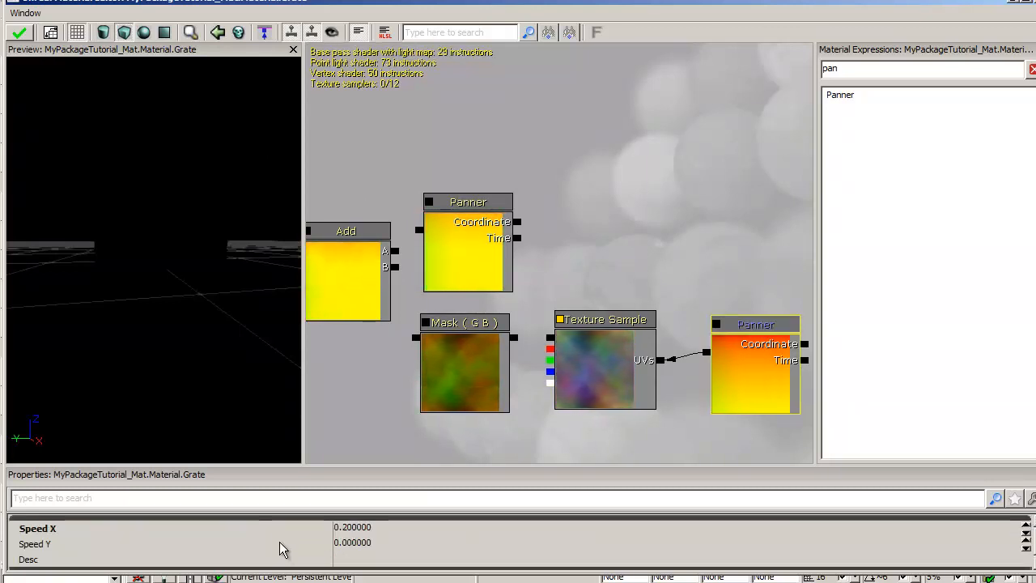
{"action": "left_click", "coordinate": [390, 526]}
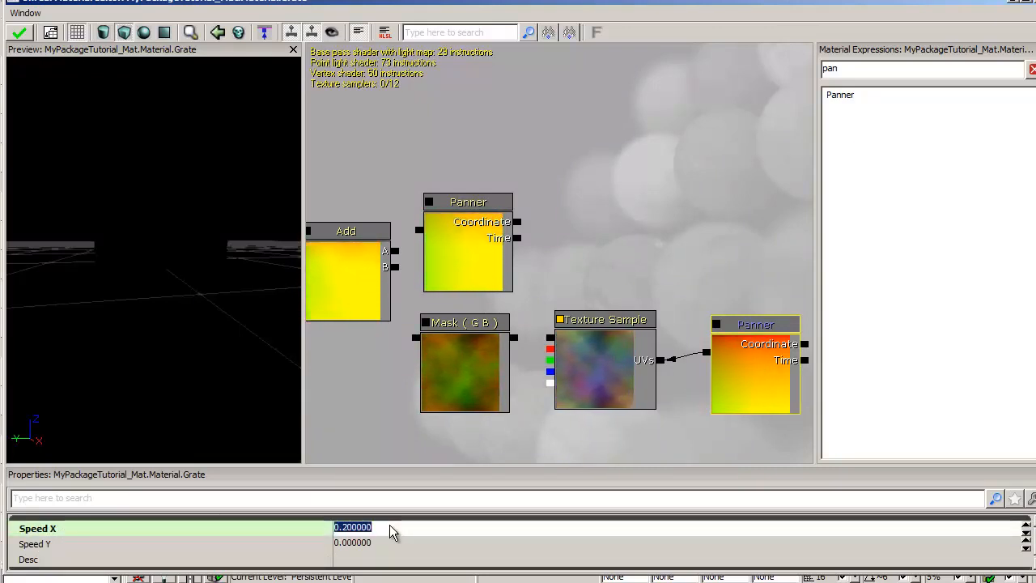
{"action": "type", "text": "2"}
{"action": "key", "text": "Return"}
Step: Try Speed X 0 and Speed Y 2 on the same Panner, and restore Speed X 0.2 and Speed Y 0
{"action": "left_click", "coordinate": [389, 526]}
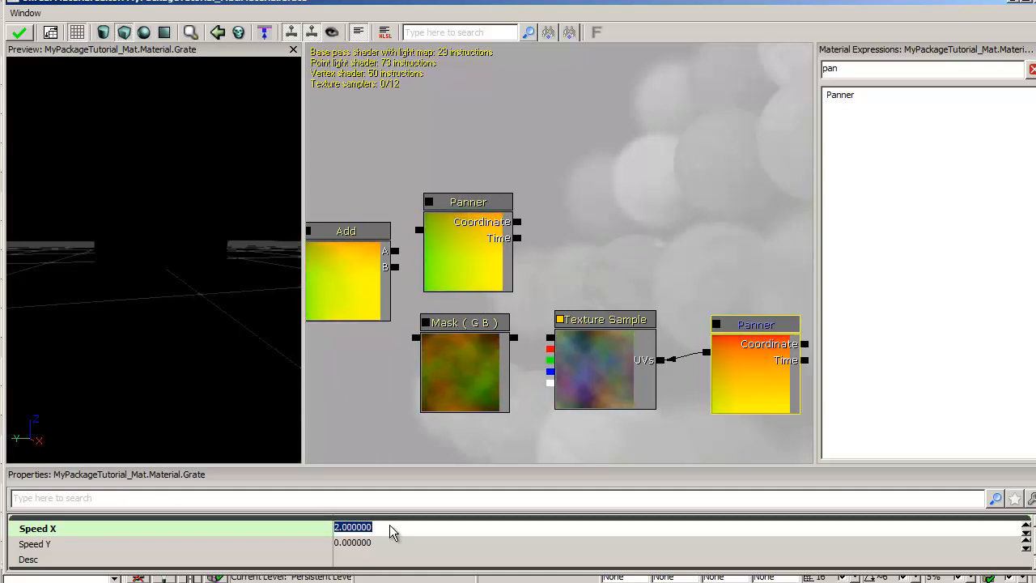
{"action": "type", "text": "0"}
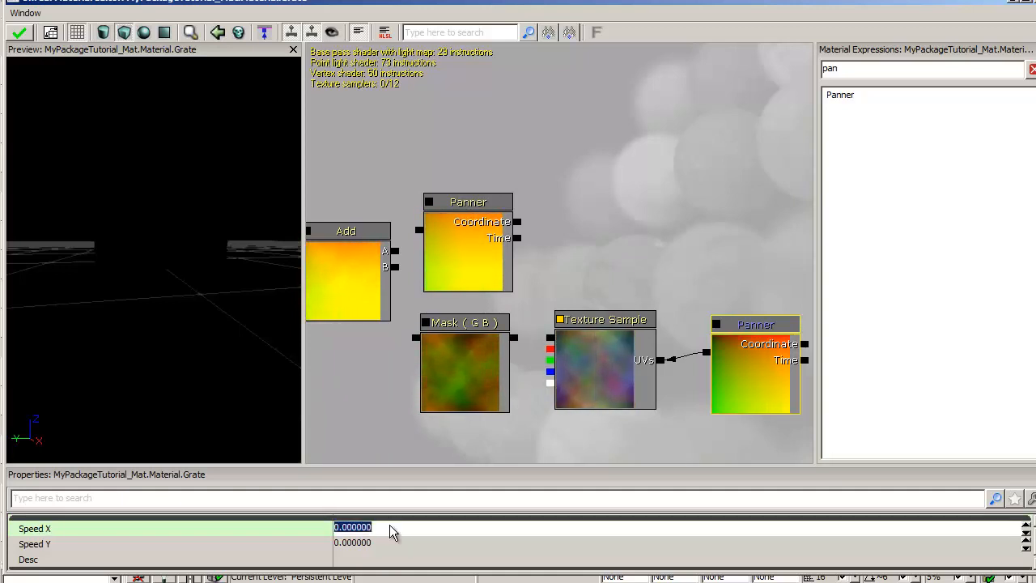
{"action": "key", "text": "Tab"}
{"action": "type", "text": "2"}
{"action": "key", "text": "Return"}
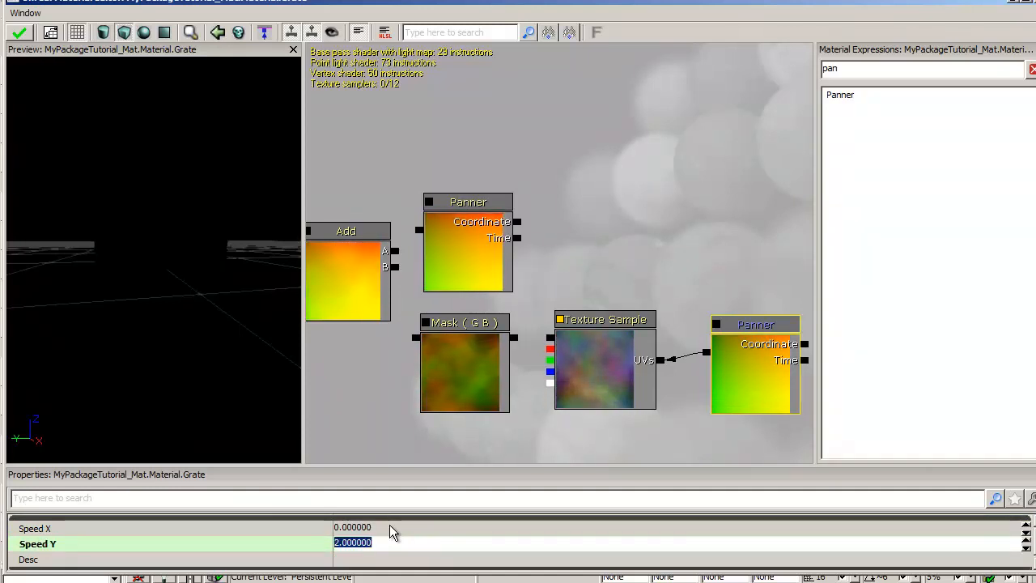
{"action": "left_click", "coordinate": [390, 527]}
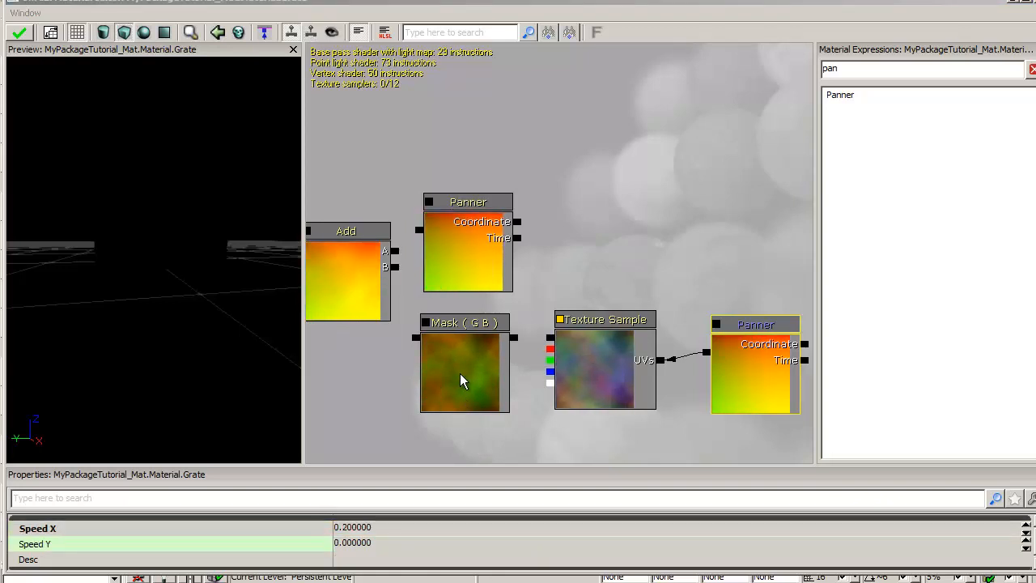
Step: Find the ComponentMask expression with "com", place one in an empty area of the graph and delete it
{"action": "left_click", "coordinate": [460, 373]}
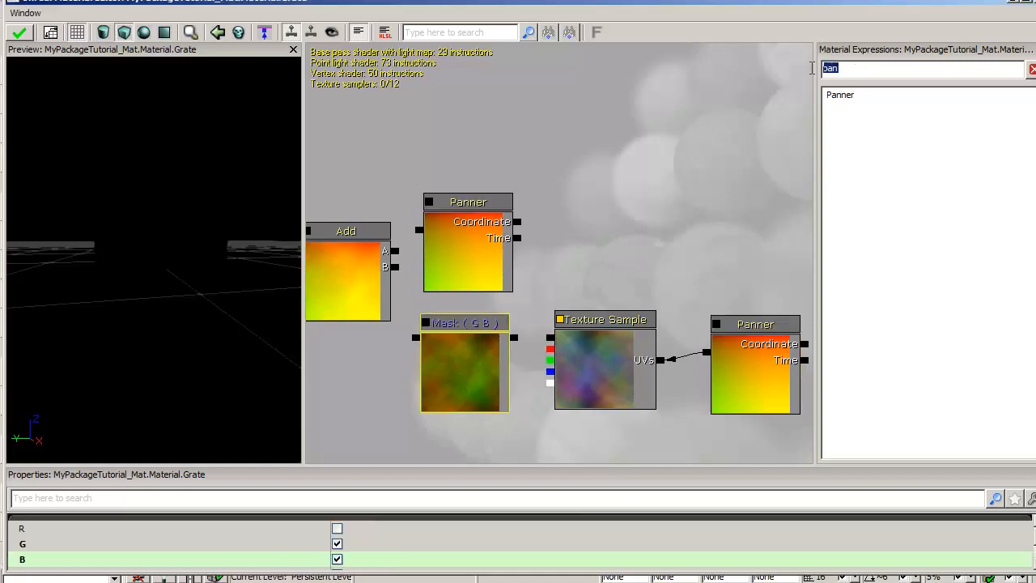
{"action": "type", "text": "com"}
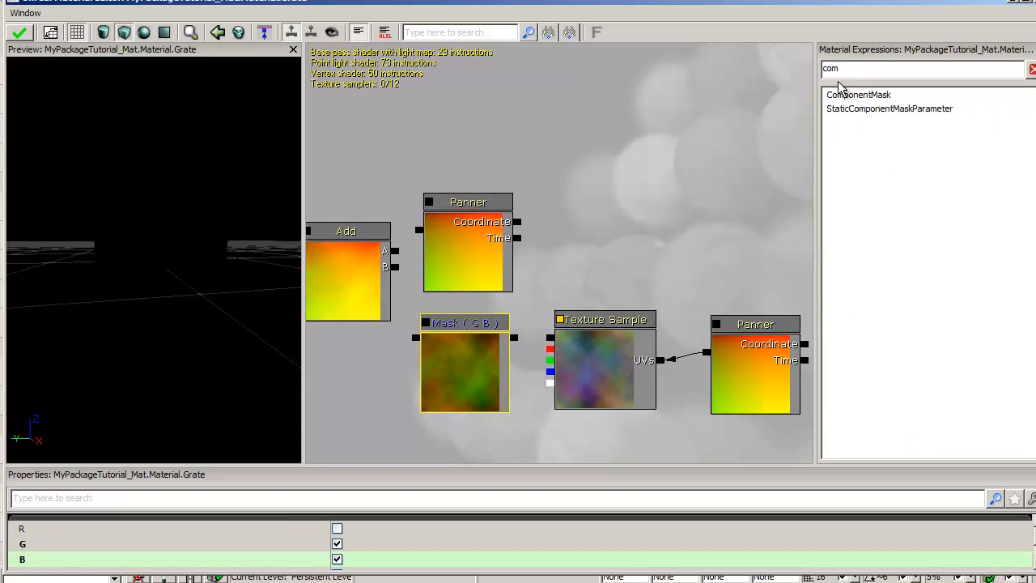
{"action": "left_click_drag", "start_coordinate": [858, 96], "coordinate": [648, 113]}
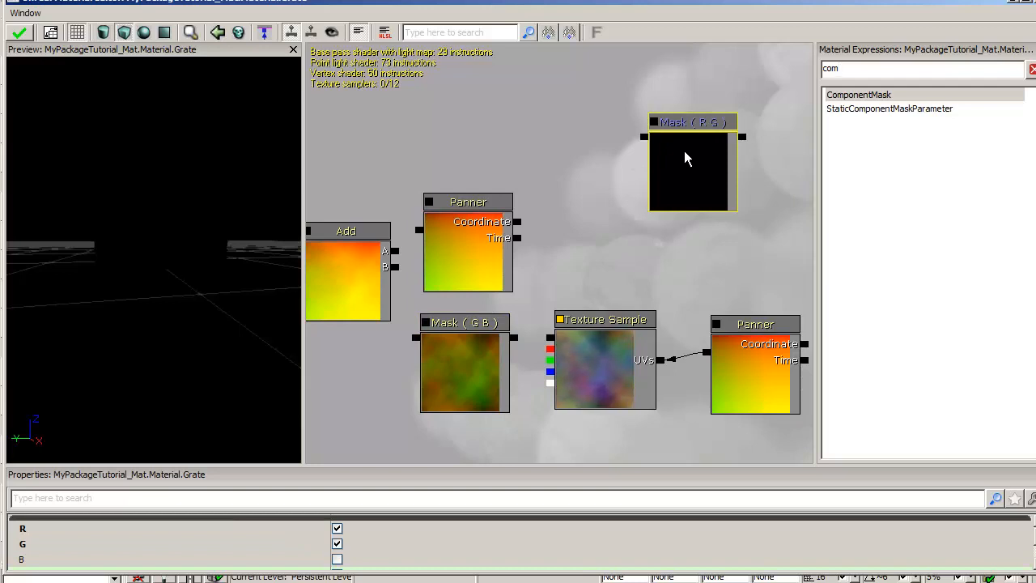
{"action": "key", "text": "Delete"}
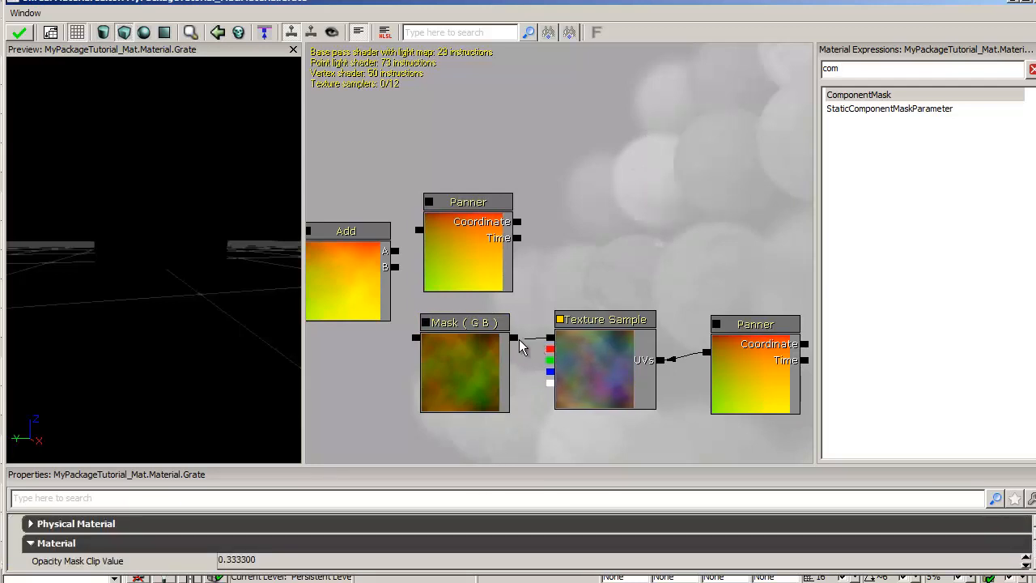
Step: Link the distortion Texture Sample's output to the existing Mask node, and set the mask to the R and G channels only
{"action": "left_click", "coordinate": [453, 377]}
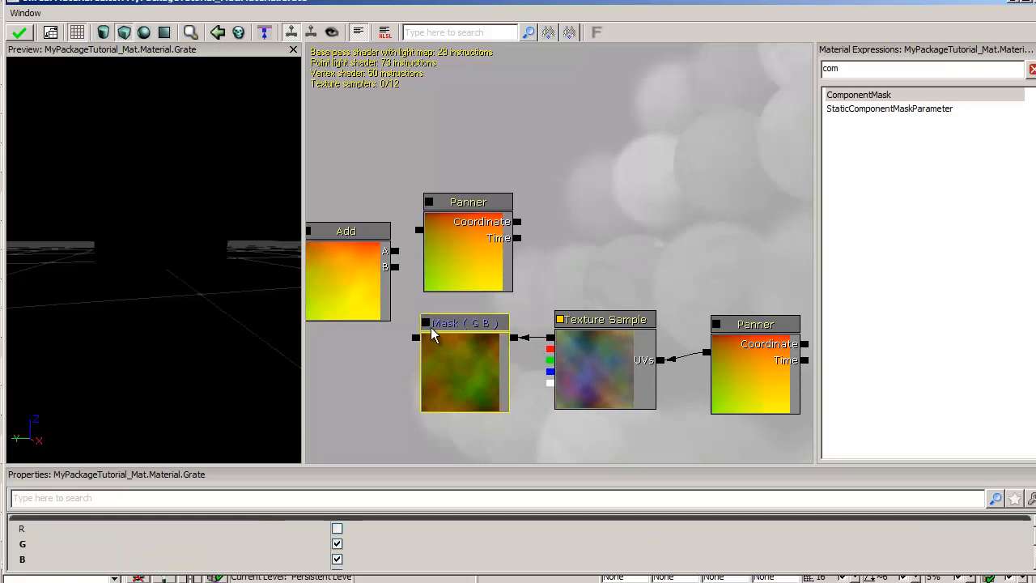
{"action": "left_click_drag", "start_coordinate": [473, 363], "coordinate": [523, 402]}
{"action": "left_click", "coordinate": [475, 363]}
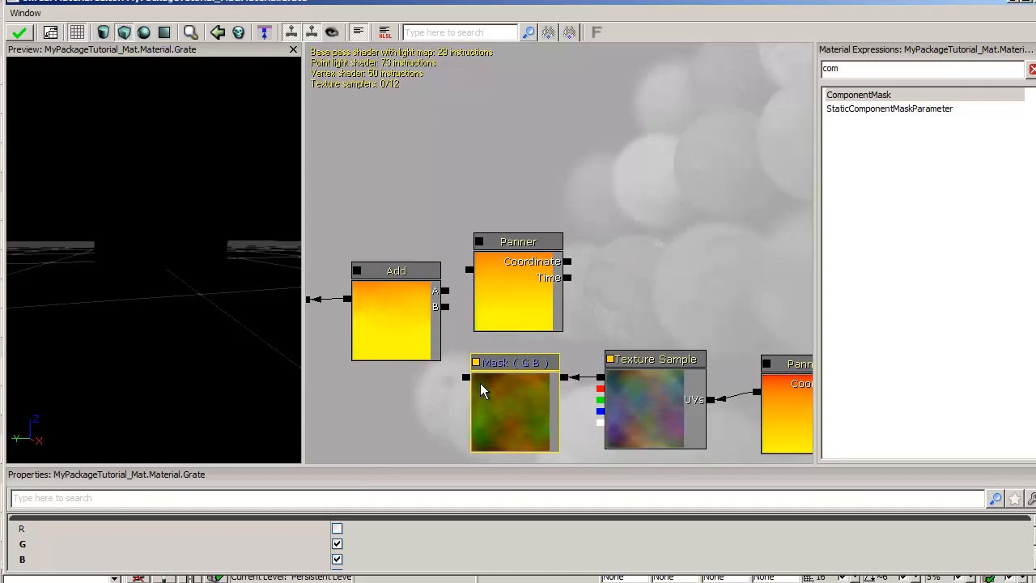
{"action": "left_click", "coordinate": [337, 529]}
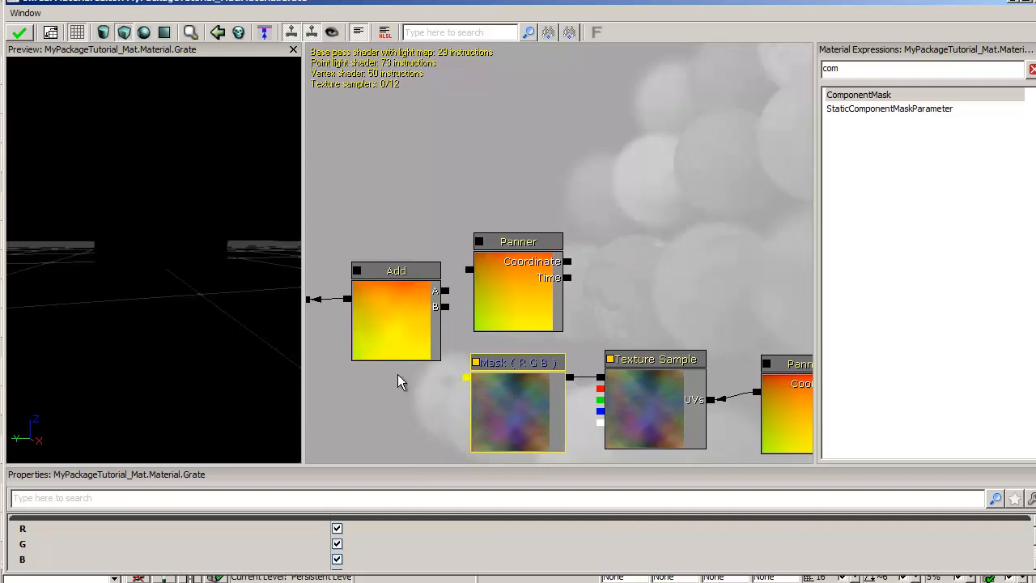
{"action": "left_click", "coordinate": [337, 560]}
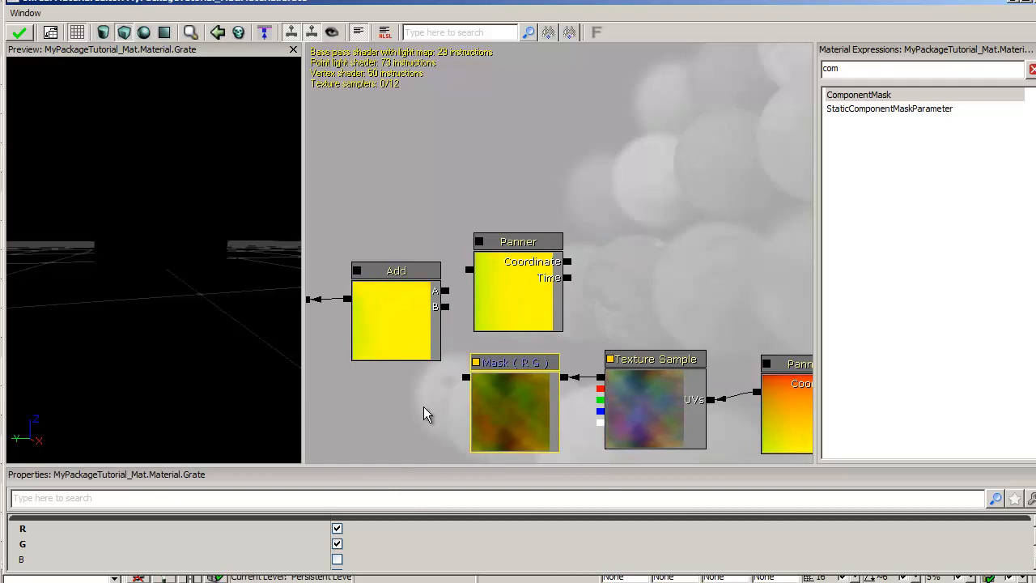
{"action": "left_click_drag", "start_coordinate": [1034, 536], "coordinate": [1034, 549]}
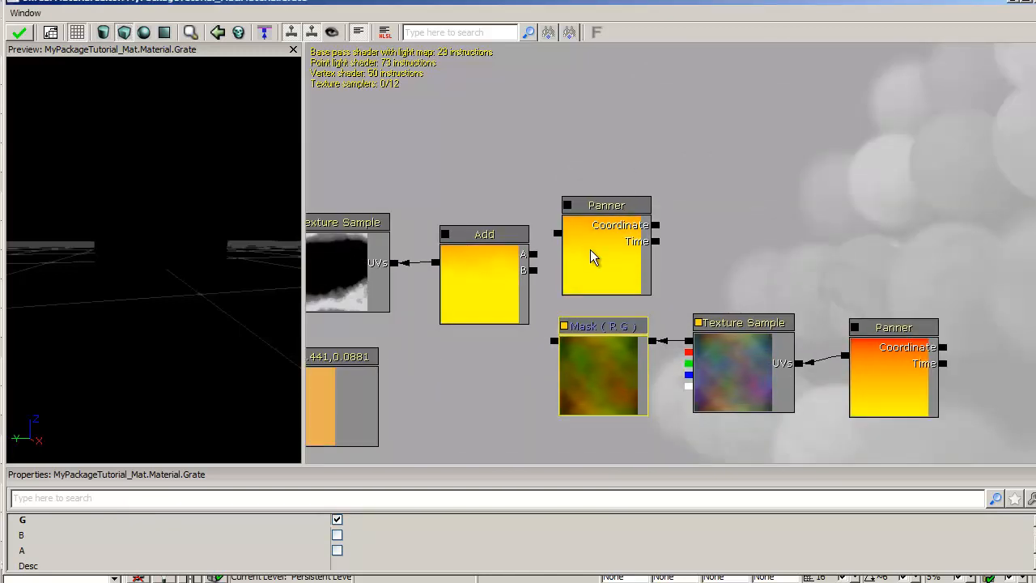
Step: Connect the R G Mask to input B of the Add node and the upper Panner to input A
{"action": "left_click", "coordinate": [619, 253]}
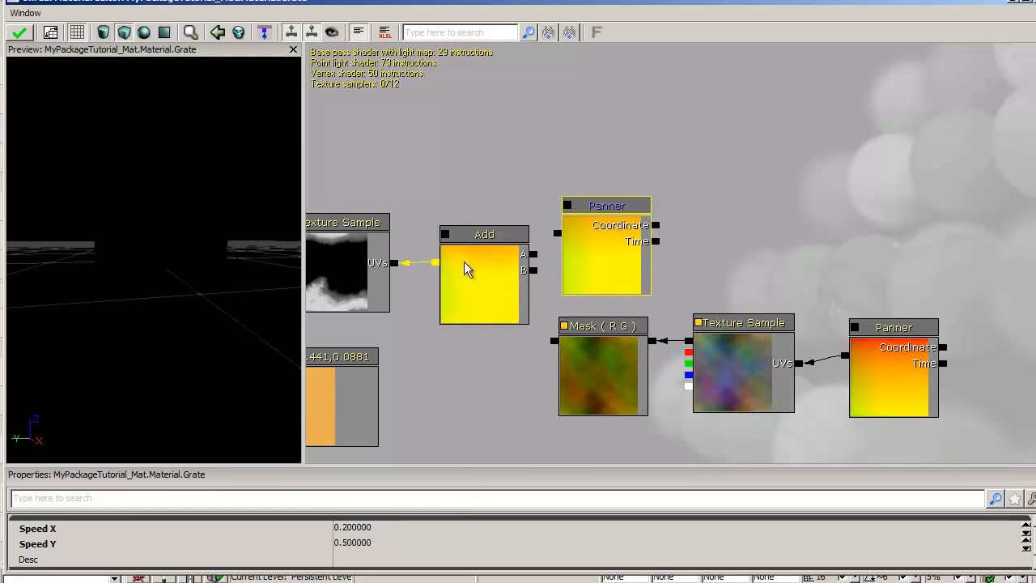
{"action": "left_click", "coordinate": [592, 364]}
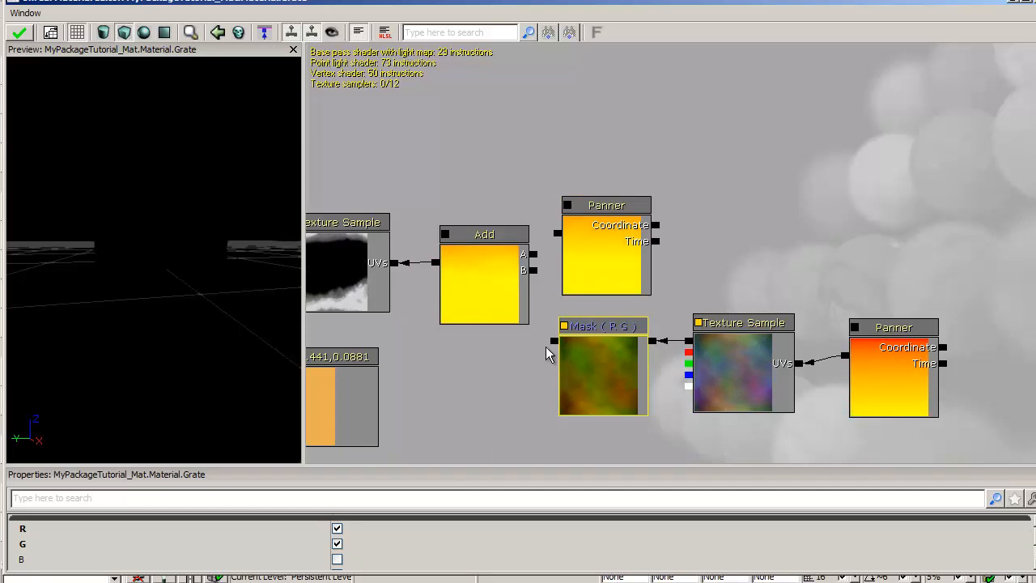
{"action": "left_click_drag", "start_coordinate": [554, 340], "coordinate": [532, 270]}
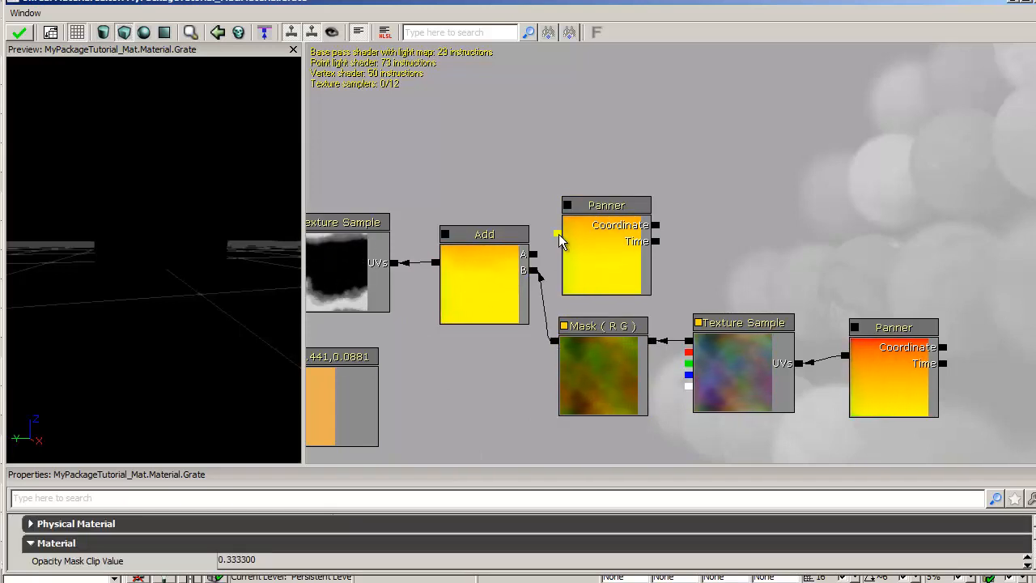
{"action": "left_click_drag", "start_coordinate": [559, 236], "coordinate": [535, 254]}
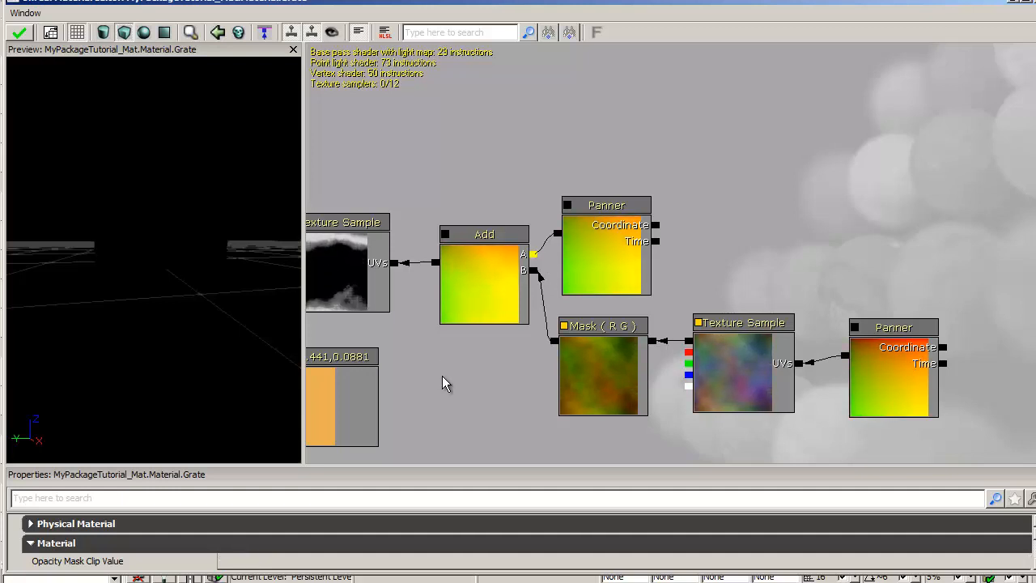
Step: Locate the PowerBeam texture used by the Texture Sample after the Add node in the Content Browser
{"action": "left_click_drag", "start_coordinate": [450, 377], "coordinate": [514, 384]}
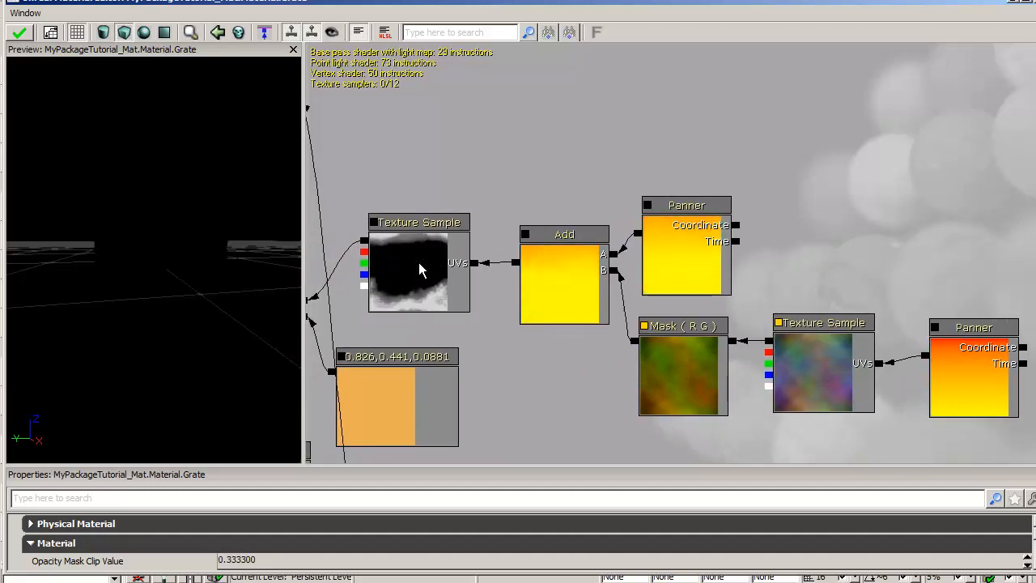
{"action": "left_click", "coordinate": [419, 263]}
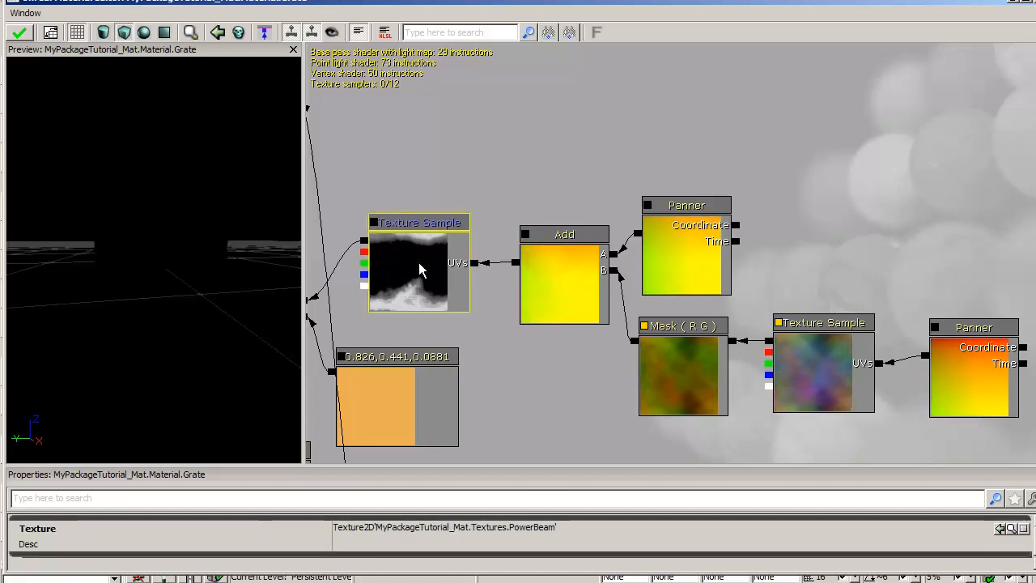
{"action": "left_click", "coordinate": [1012, 529]}
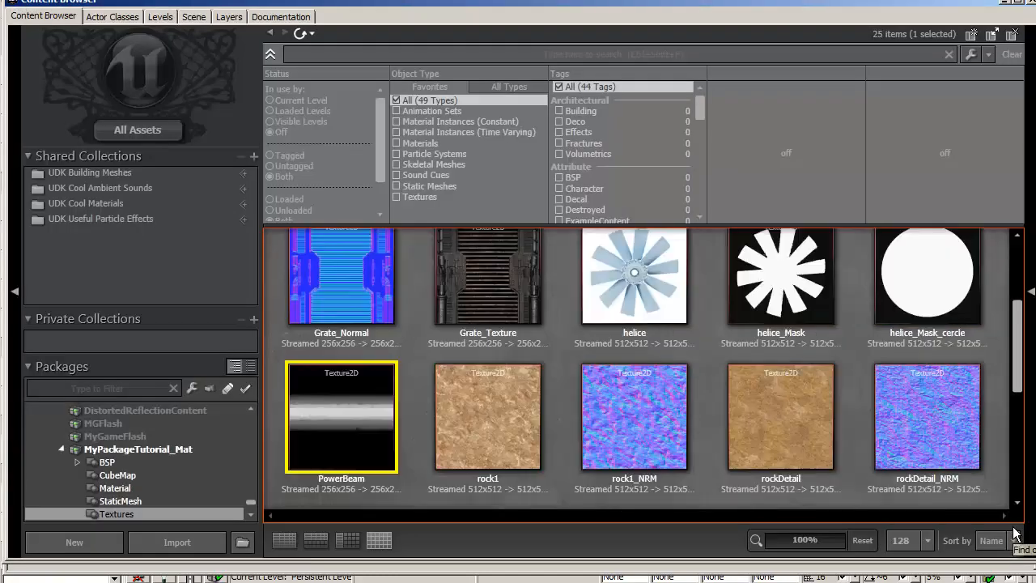
{"action": "mouse_move", "coordinate": [366, 438]}
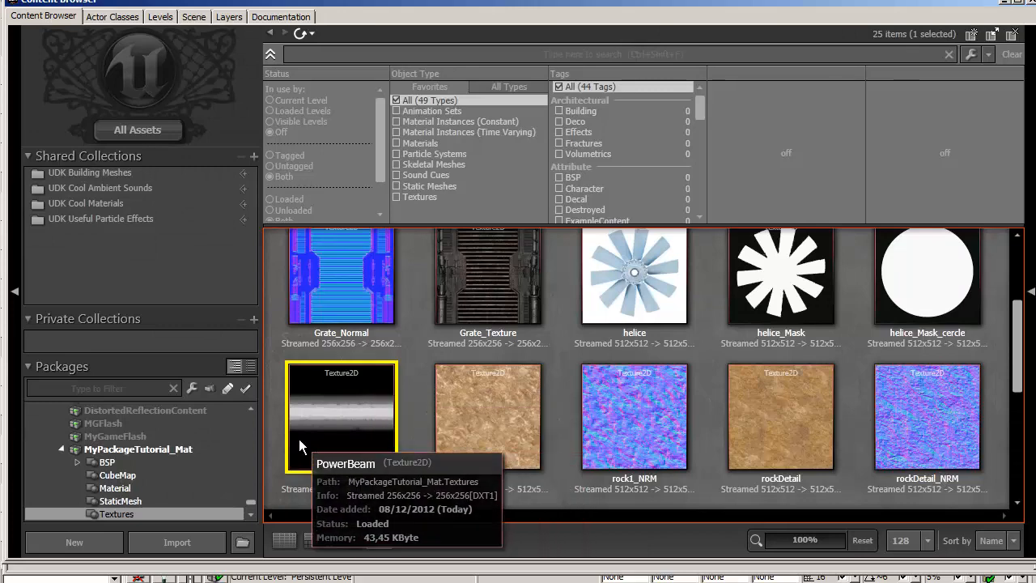
Step: Return to the material editor and review the distortion Panner's speed settings and the Multiply node that tints the beam texture
{"action": "left_click", "coordinate": [1032, 4]}
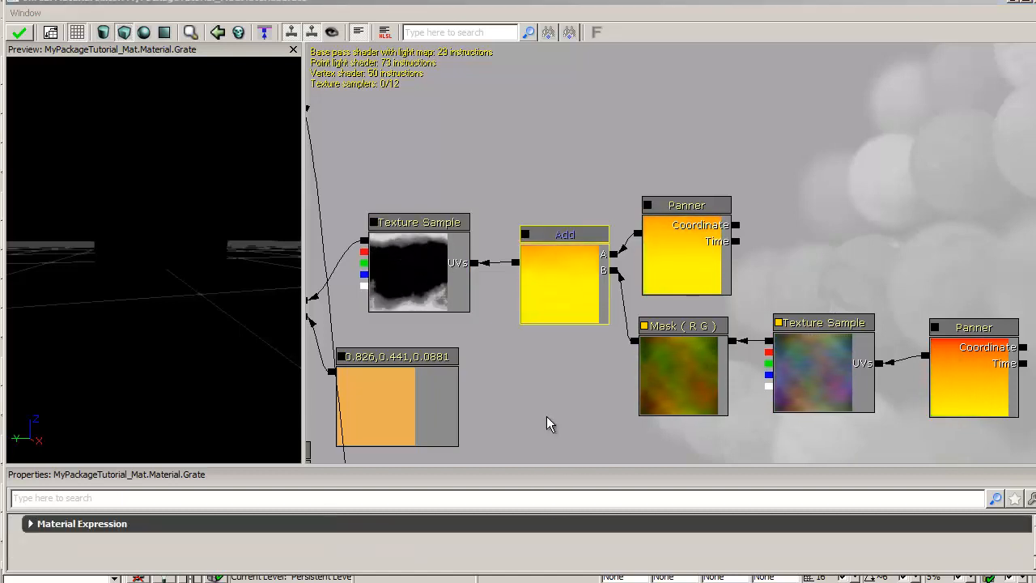
{"action": "left_click", "coordinate": [961, 385]}
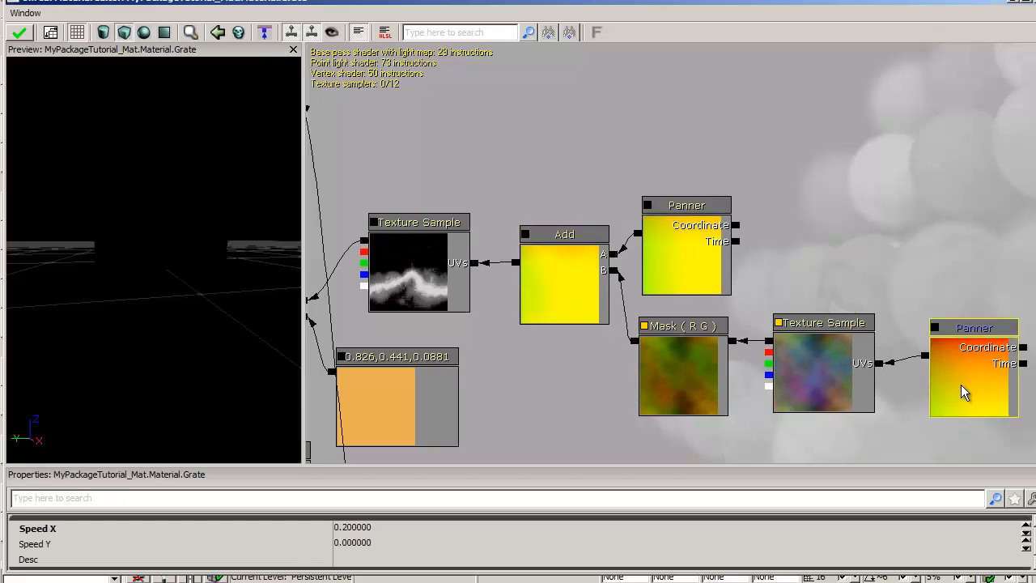
{"action": "left_click", "coordinate": [547, 289]}
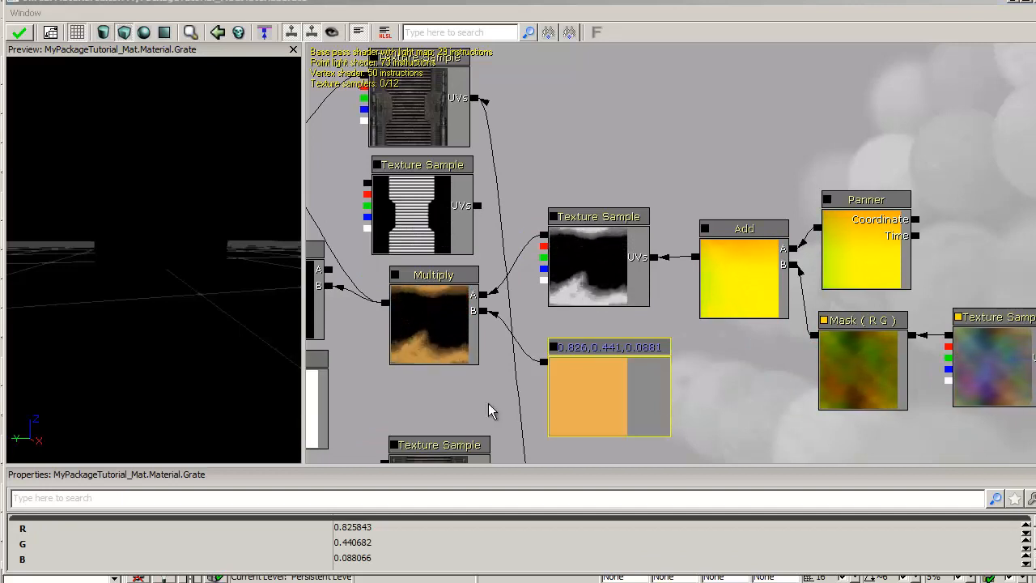
{"action": "left_click", "coordinate": [437, 329]}
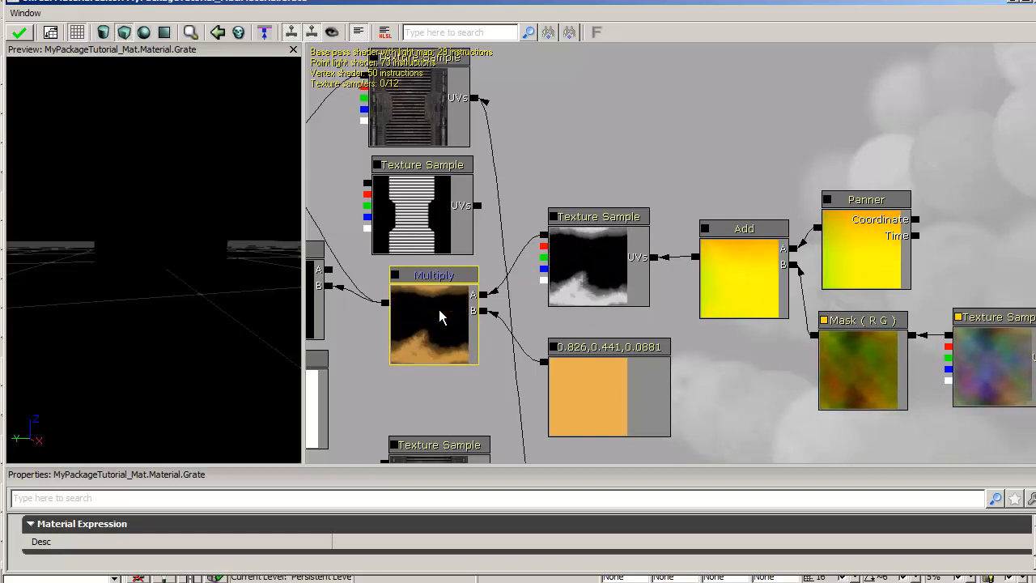
Step: Change the orange colour constant feeding the beam's Multiply node to a golden yellow of 0.826, 0.589, 0.0688
{"action": "double_click", "coordinate": [604, 392]}
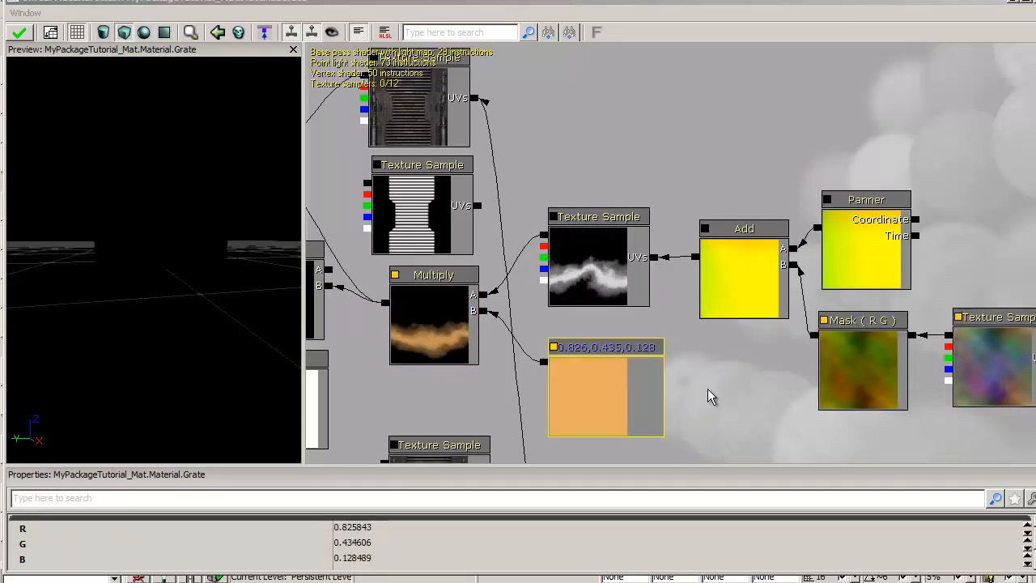
{"action": "double_click", "coordinate": [607, 390]}
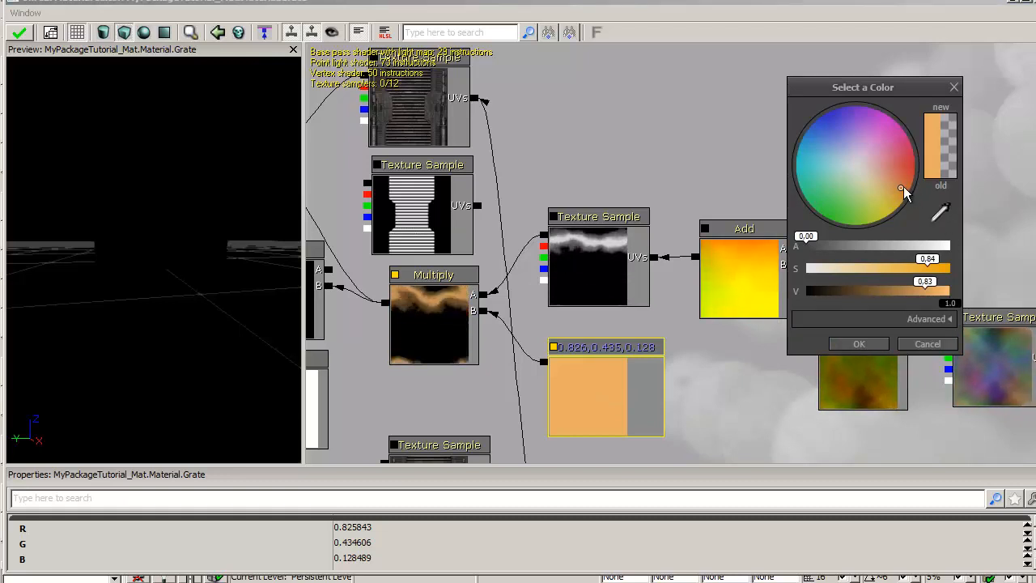
{"action": "mouse_move", "coordinate": [903, 187]}
{"action": "left_mouse_down"}
{"action": "mouse_move", "coordinate": [911, 165]}
{"action": "mouse_move", "coordinate": [823, 132]}
{"action": "left_mouse_up"}
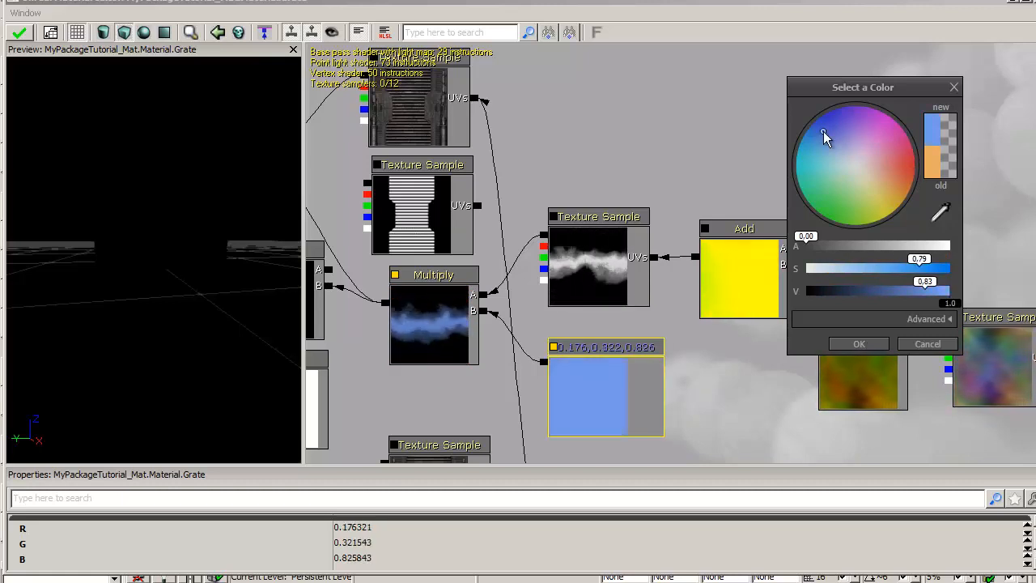
{"action": "left_click_drag", "start_coordinate": [823, 131], "coordinate": [898, 203]}
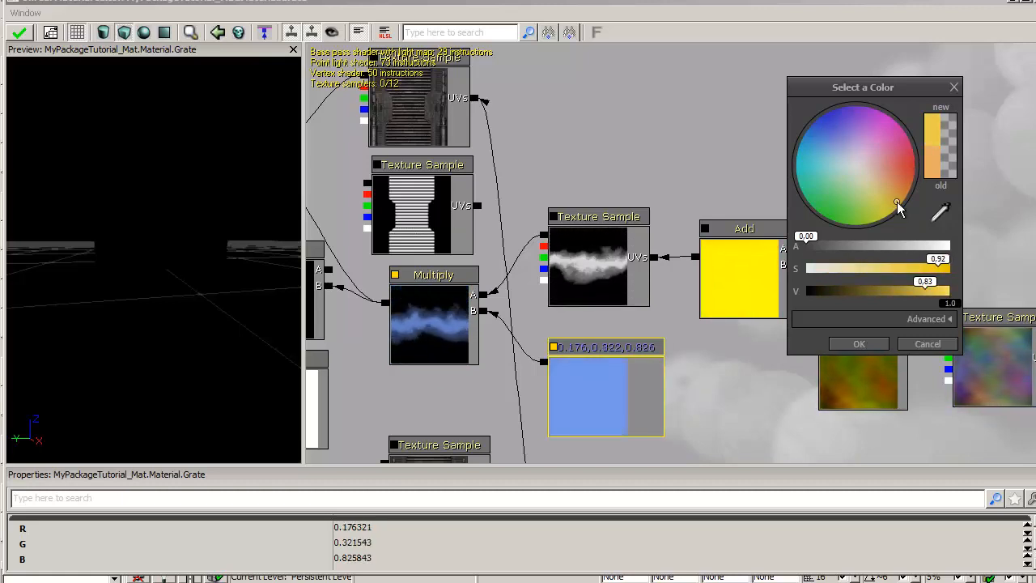
{"action": "left_click", "coordinate": [868, 345]}
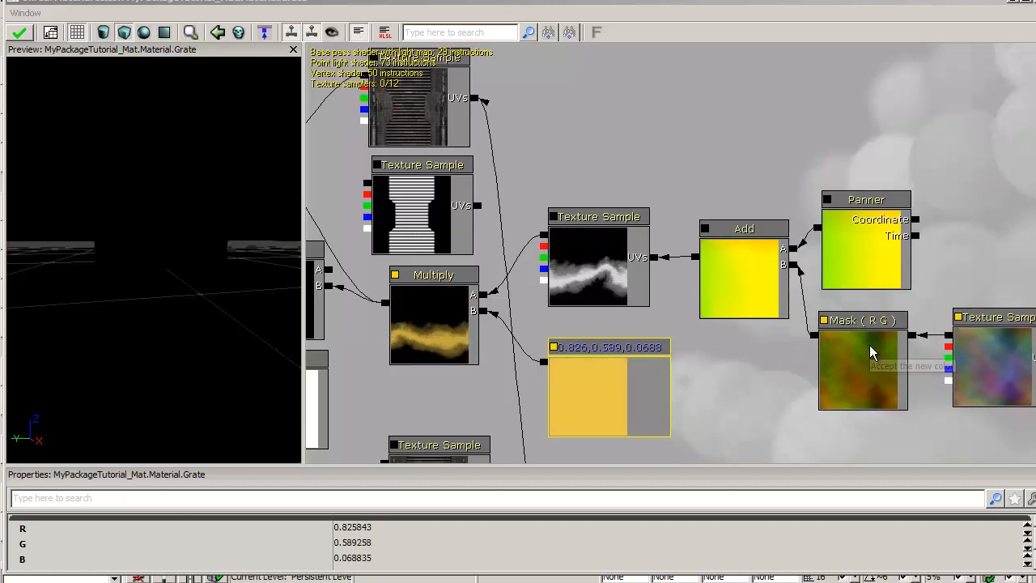
Step: Group the Add, both Panners, the R G Mask and the distortion Texture Sample in a comment box titled "Panner"
{"action": "left_click_drag", "start_coordinate": [778, 459], "coordinate": [556, 418]}
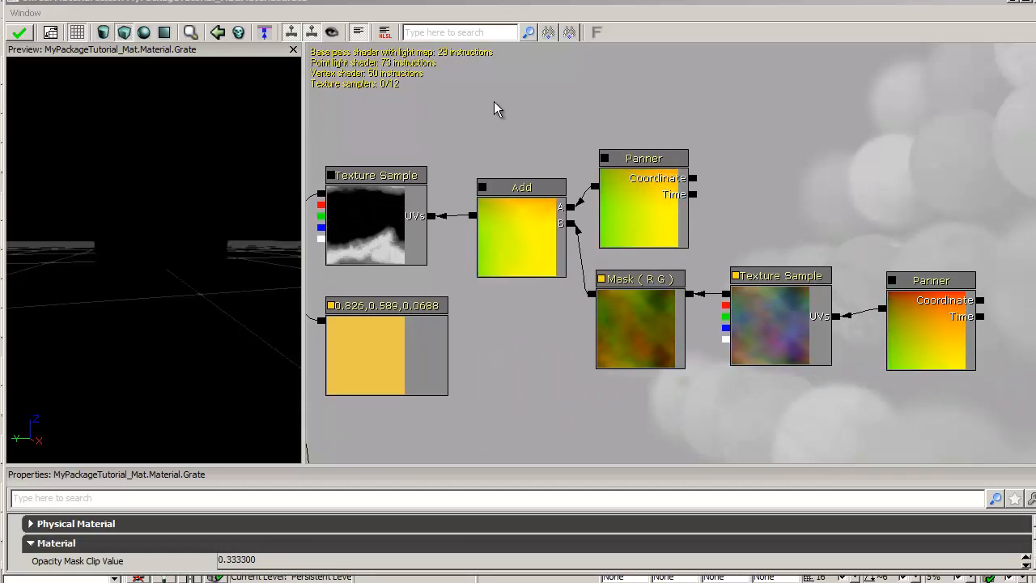
{"action": "left_click_drag", "start_coordinate": [510, 148], "coordinate": [789, 323], "text": "ctrl+alt"}
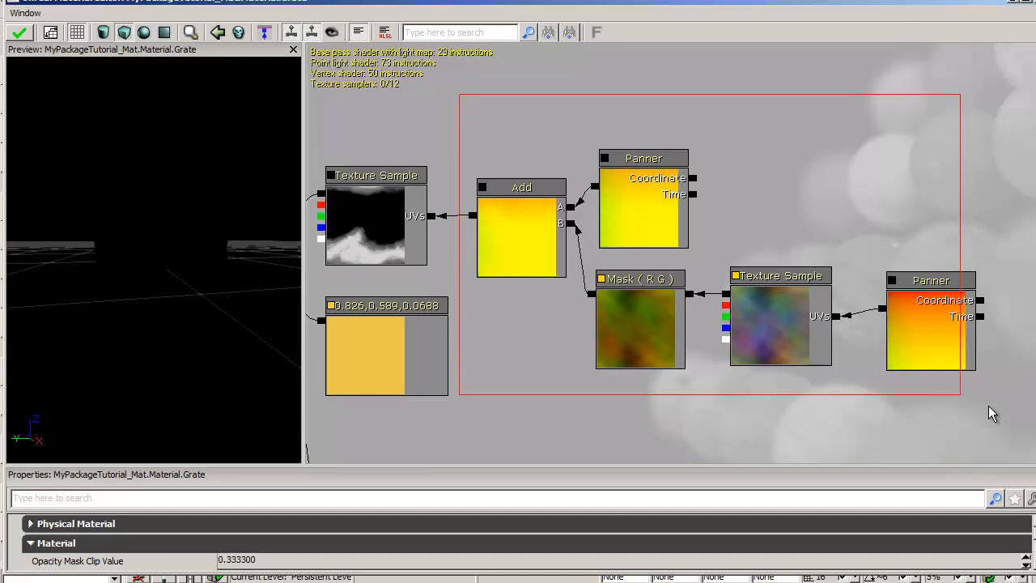
{"action": "left_click_drag", "start_coordinate": [1002, 416], "coordinate": [1002, 416], "text": "ctrl+alt"}
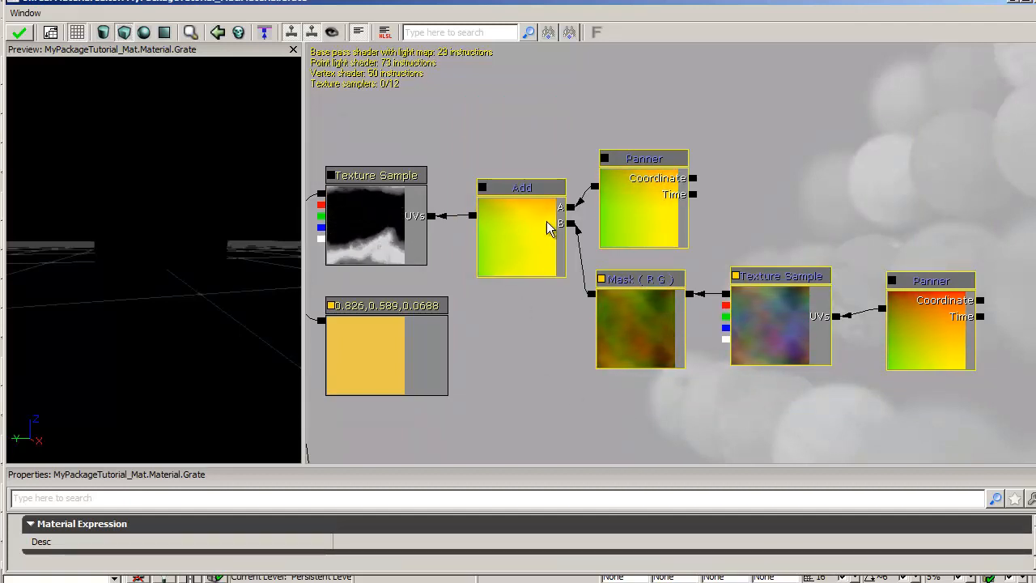
{"action": "right_click", "coordinate": [720, 235]}
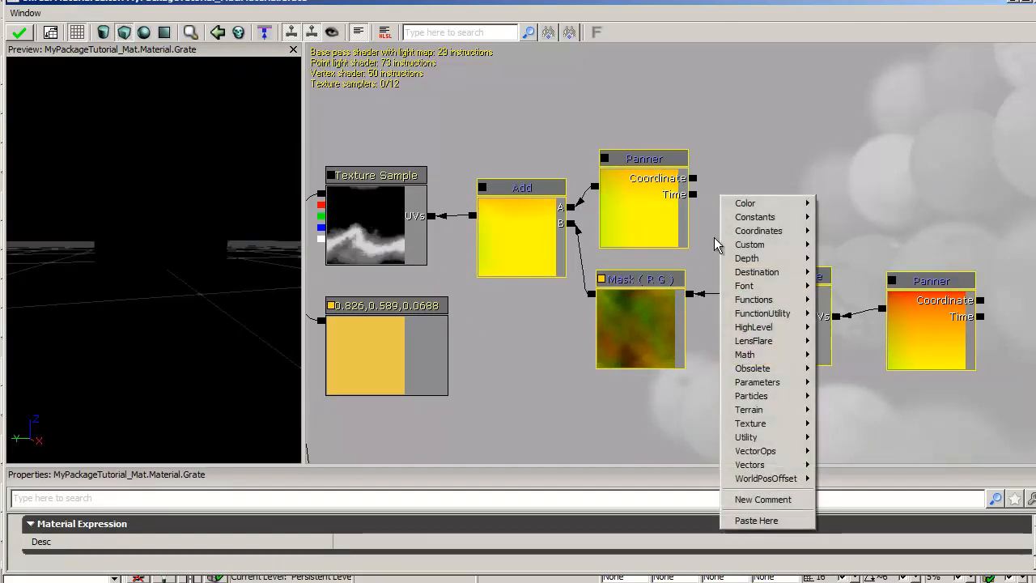
{"action": "left_click", "coordinate": [784, 504]}
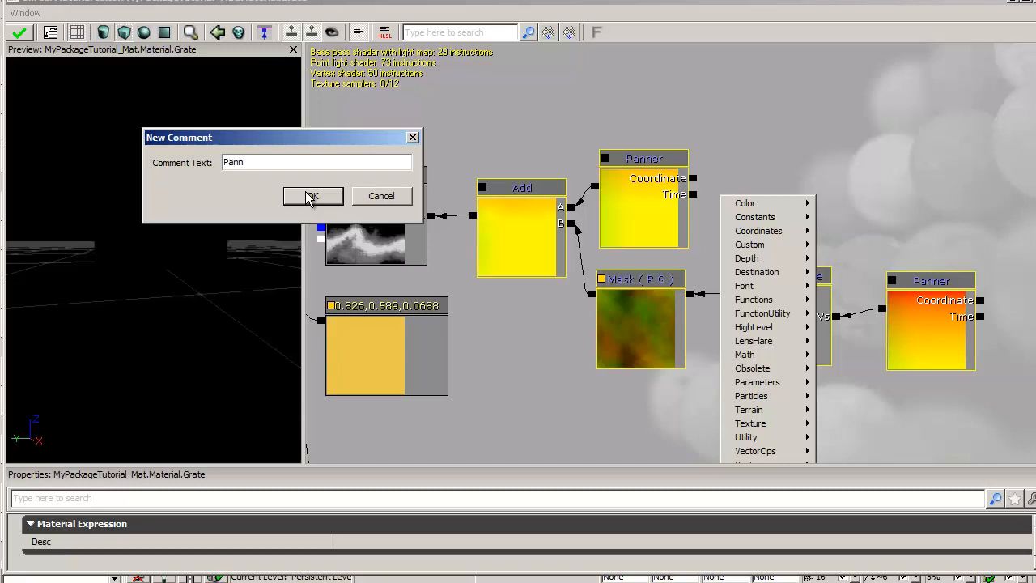
{"action": "left_click", "coordinate": [311, 196]}
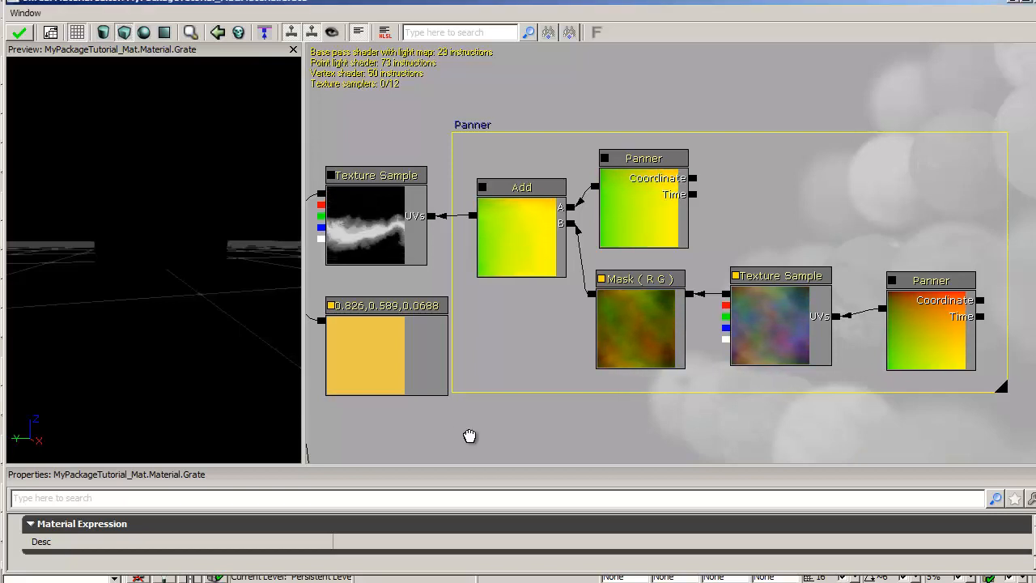
Step: Locate the Grate_Texture of the uppermost Texture Sample in the Content Browser, inspect its texture properties and return to the material graph
{"action": "left_click_drag", "start_coordinate": [470, 435], "coordinate": [747, 429]}
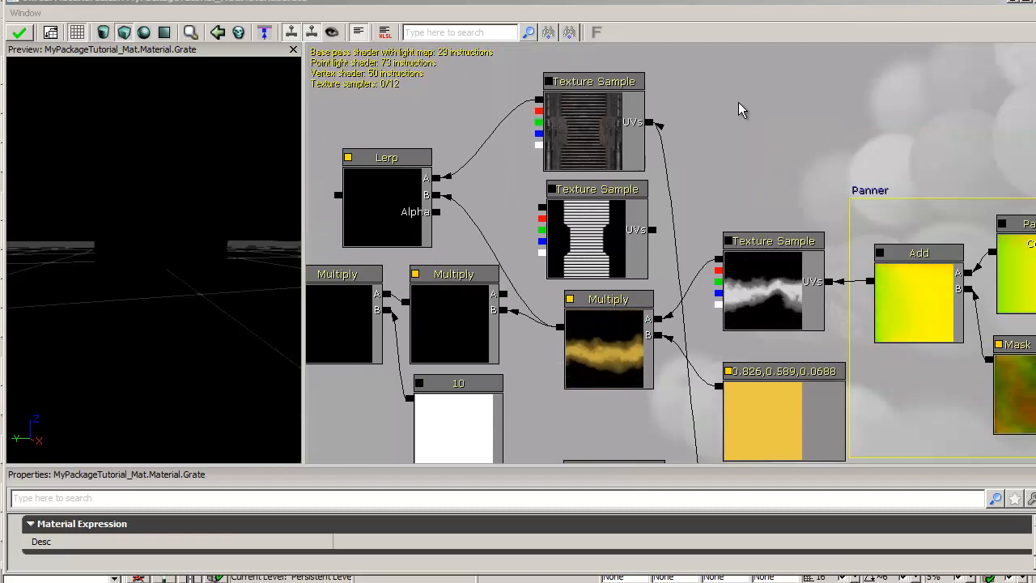
{"action": "left_click_drag", "start_coordinate": [738, 103], "coordinate": [875, 109]}
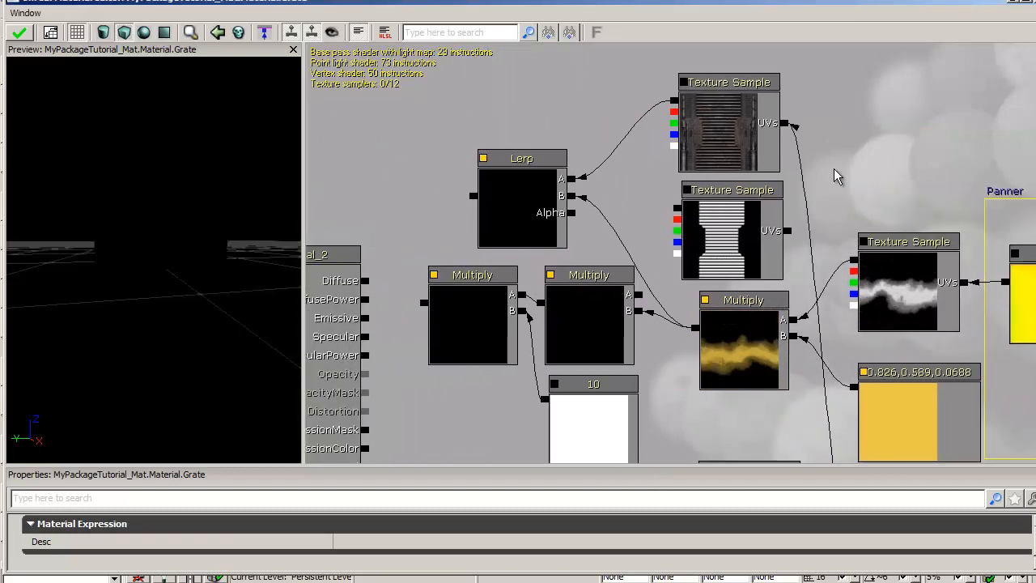
{"action": "left_click_drag", "start_coordinate": [870, 170], "coordinate": [742, 168]}
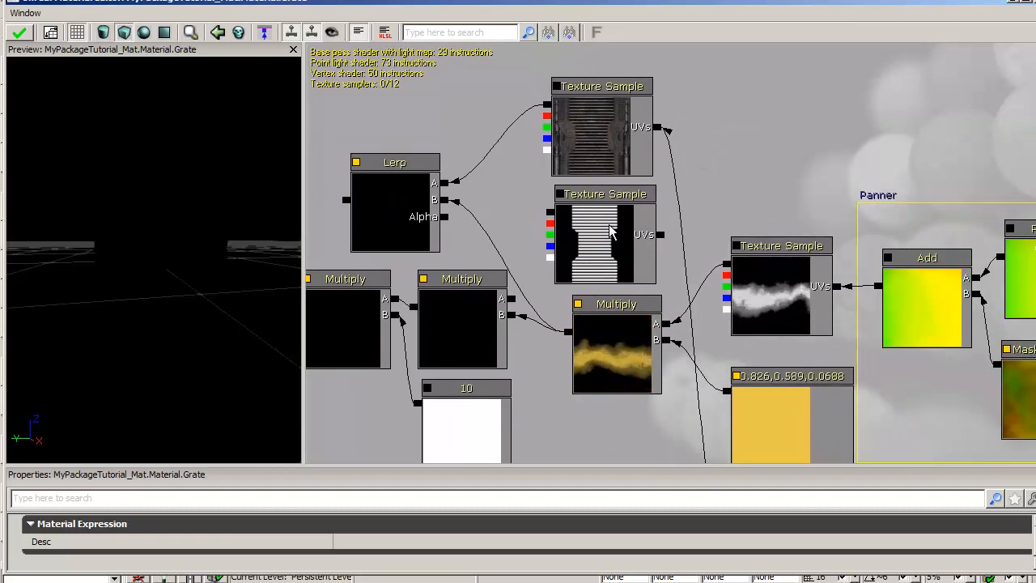
{"action": "left_click", "coordinate": [618, 130]}
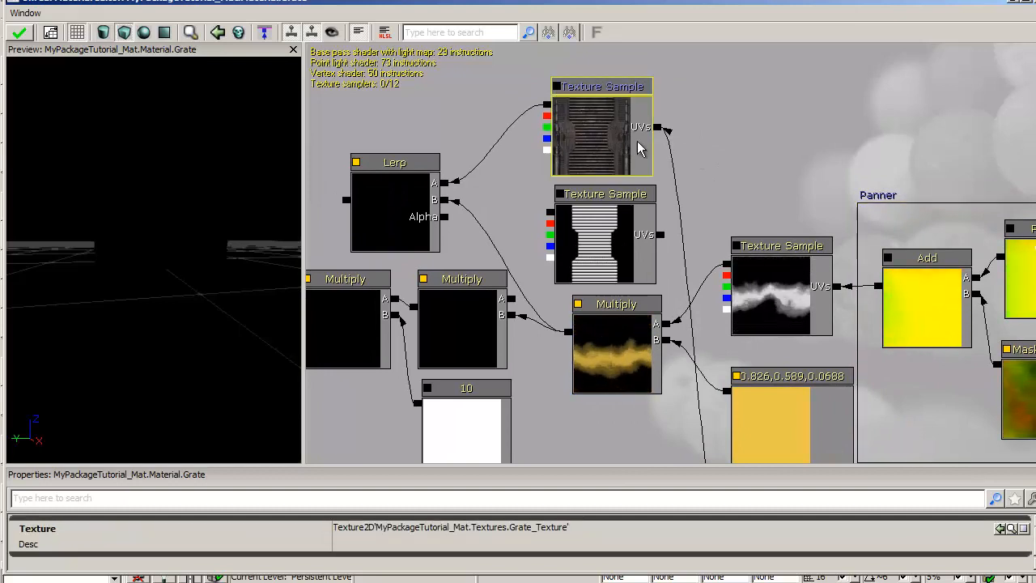
{"action": "left_click", "coordinate": [1011, 530]}
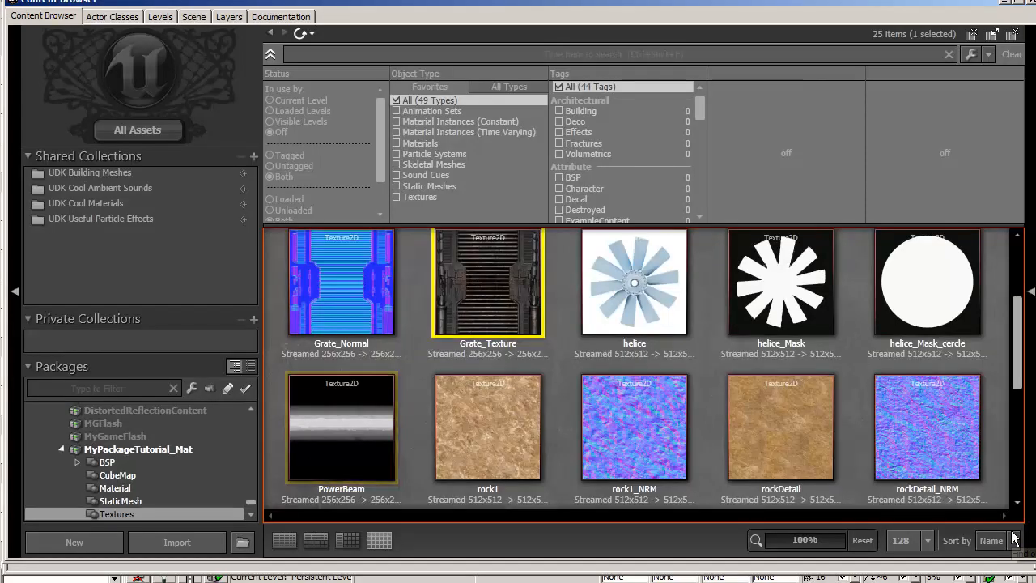
{"action": "double_click", "coordinate": [517, 285]}
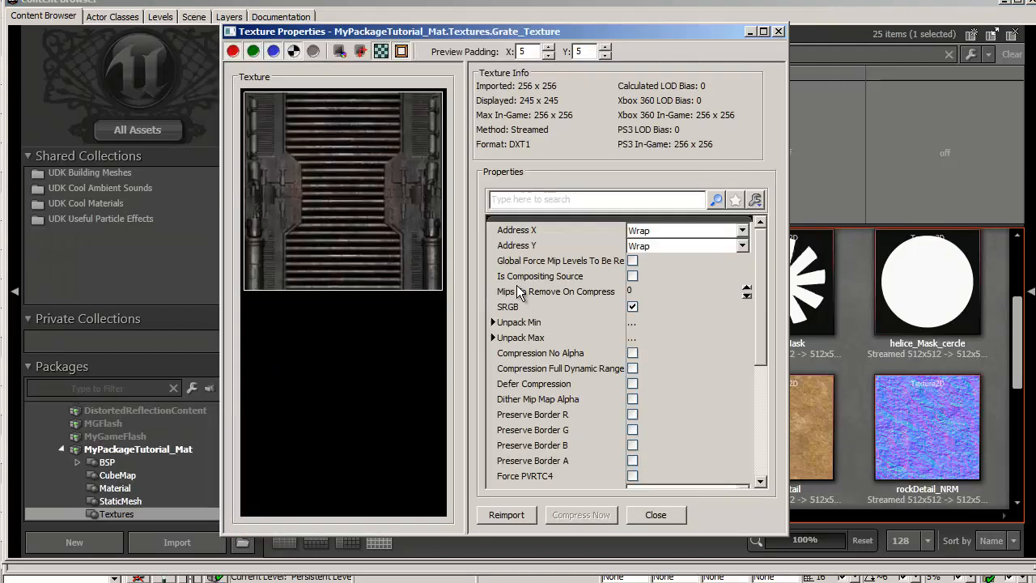
{"action": "left_click", "coordinate": [639, 523]}
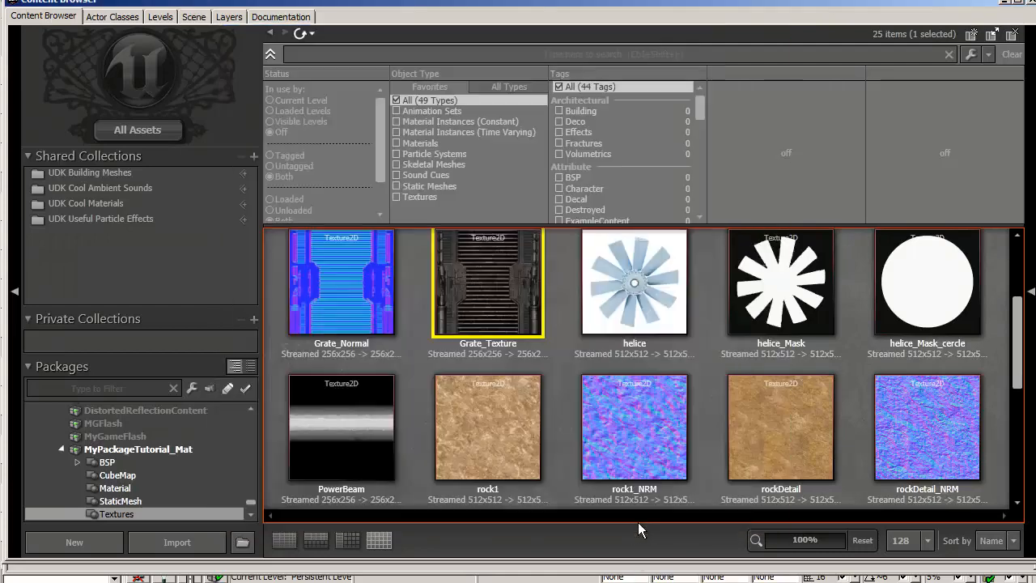
{"action": "key", "text": "alt+Tab"}
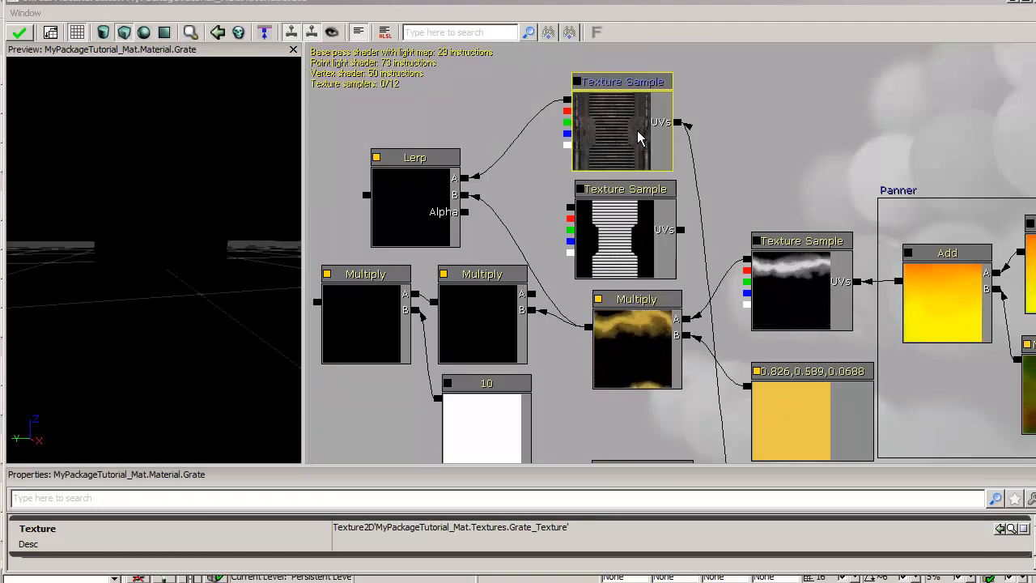
Step: Connect the black-and-white grate mask Texture Sample to the Lerp's Alpha input, and the Lerp's output to the material's Diffuse
{"action": "left_click", "coordinate": [409, 197]}
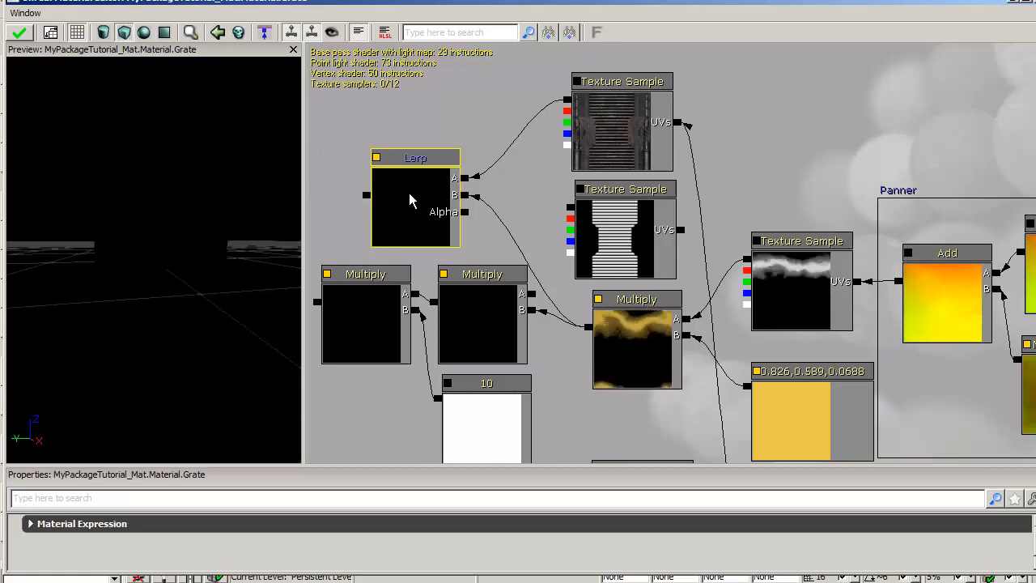
{"action": "left_click", "coordinate": [630, 99]}
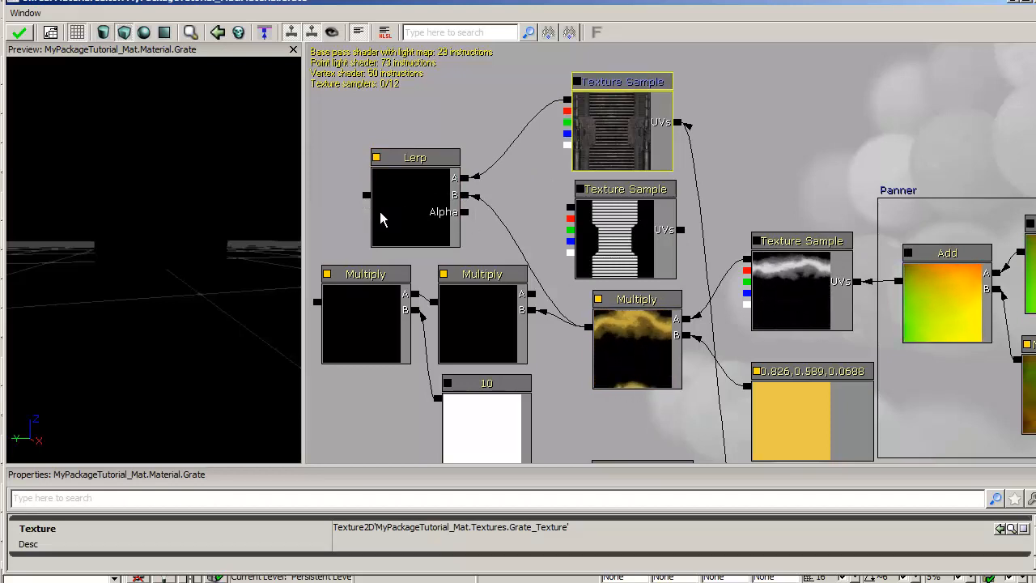
{"action": "left_click", "coordinate": [546, 227]}
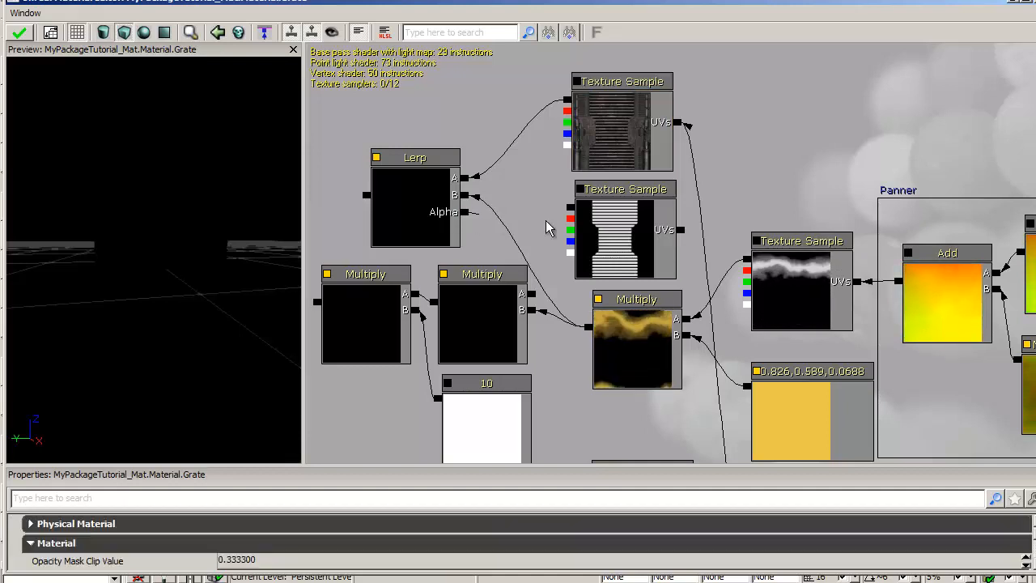
{"action": "left_click_drag", "start_coordinate": [568, 212], "coordinate": [573, 212]}
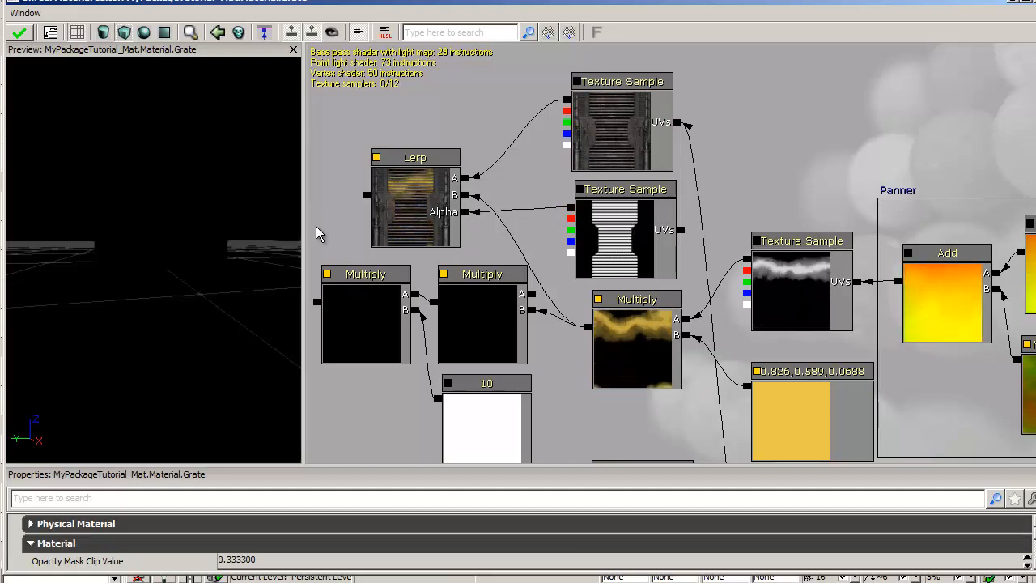
{"action": "left_click_drag", "start_coordinate": [317, 234], "coordinate": [523, 240]}
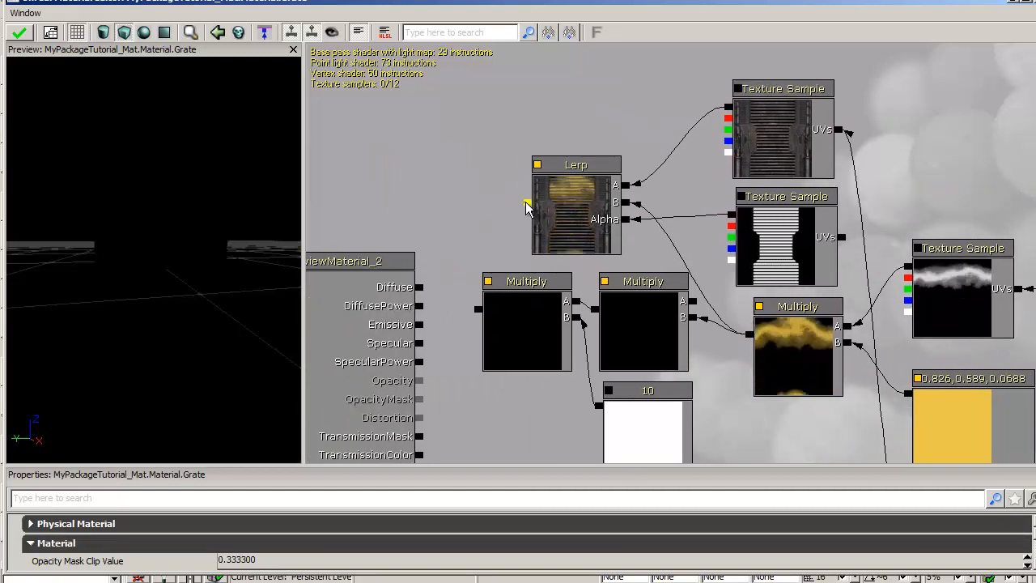
{"action": "left_click_drag", "start_coordinate": [420, 287], "coordinate": [420, 287]}
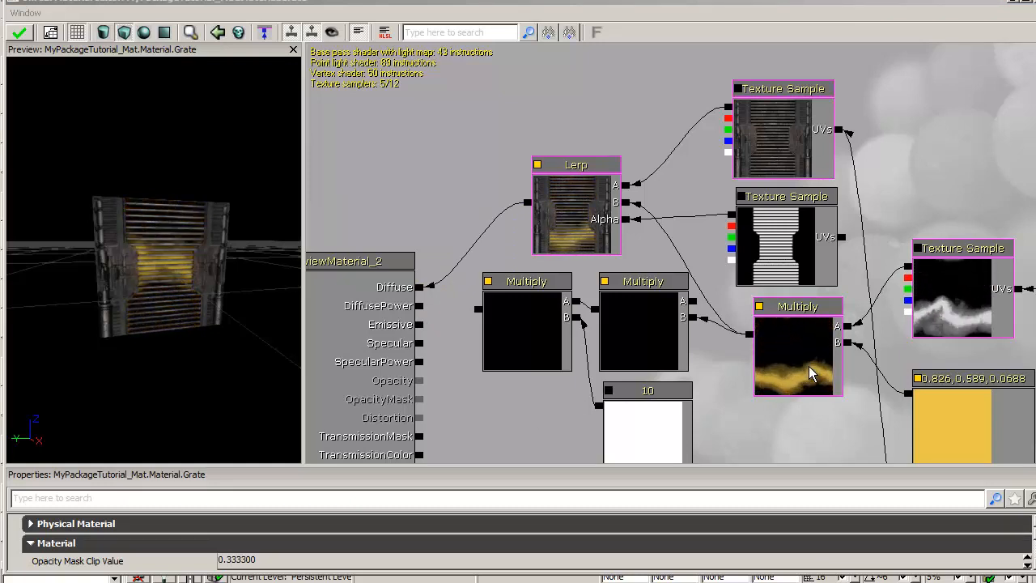
Step: Connect the grate mask to input A of the Multiply fed by the coloured beam, and the Multiply by 10 to Emissive
{"action": "left_click", "coordinate": [652, 334]}
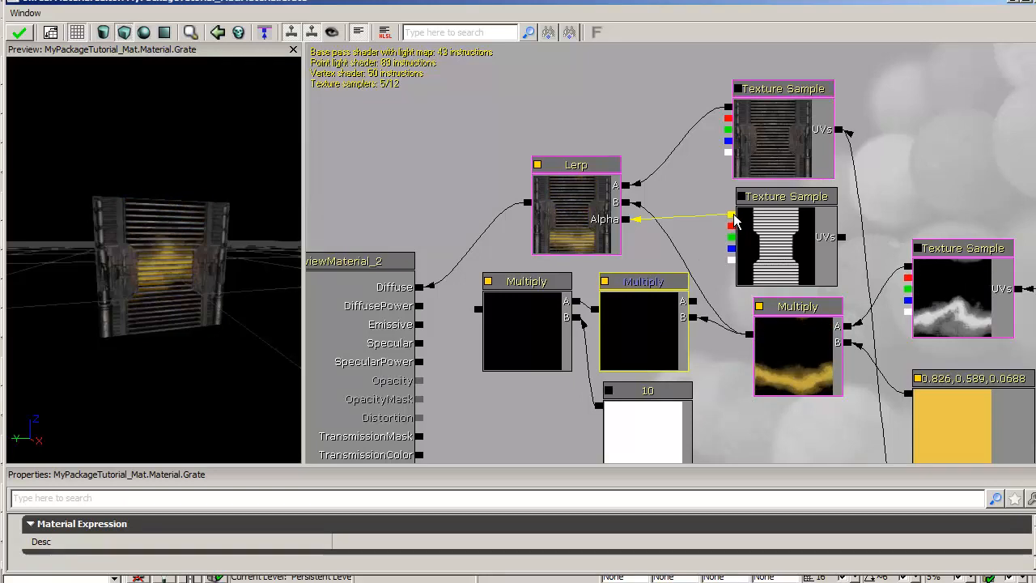
{"action": "left_click", "coordinate": [720, 248]}
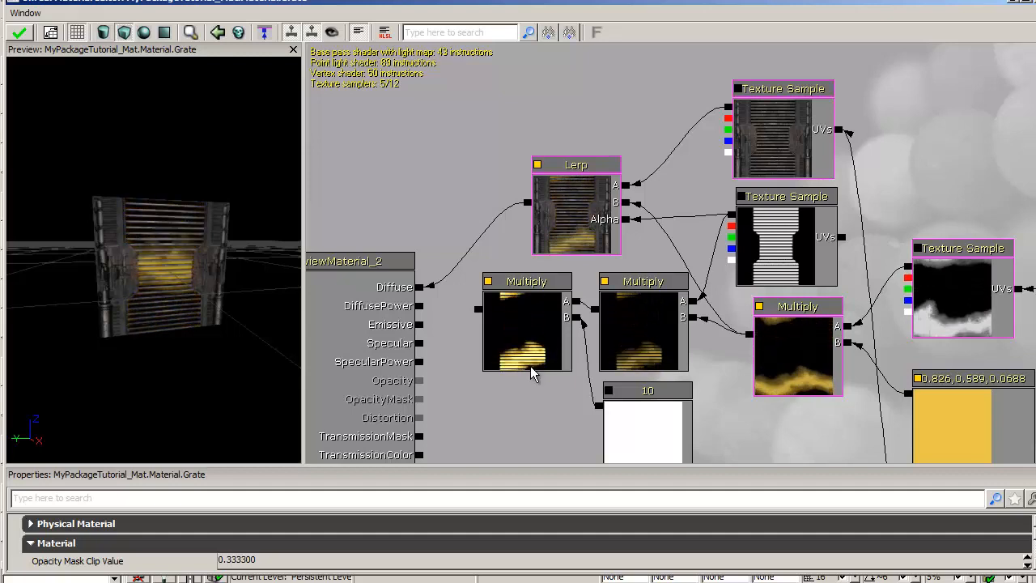
{"action": "left_click", "coordinate": [649, 415]}
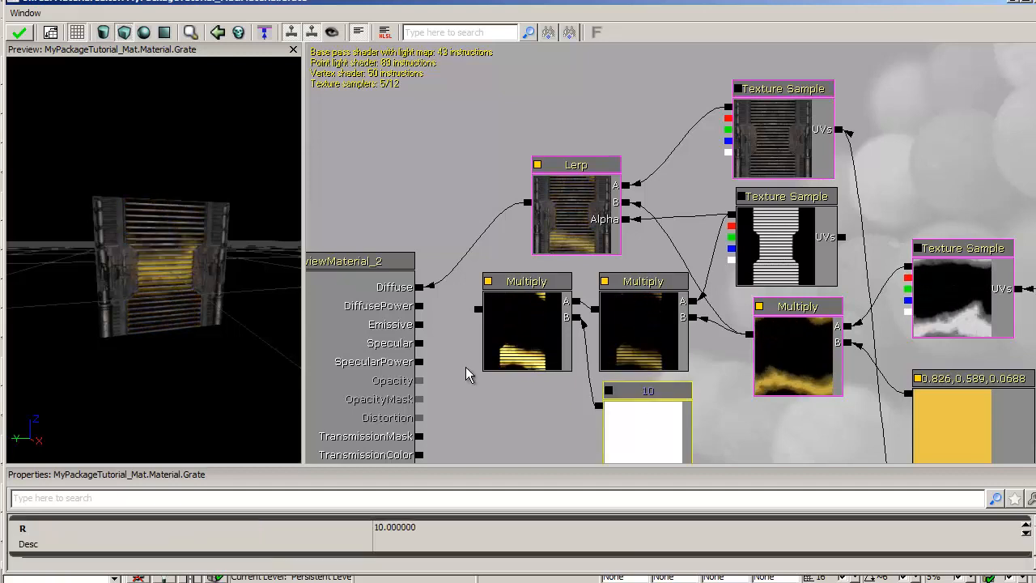
{"action": "left_click_drag", "start_coordinate": [478, 309], "coordinate": [419, 324]}
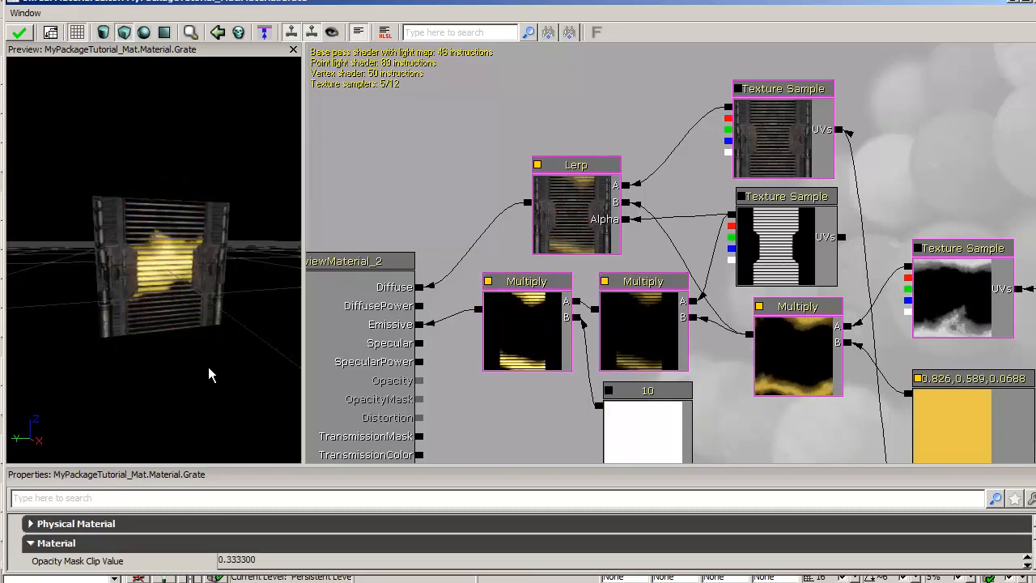
Step: Connect the output of the Multiply that brightens the grate texture by 3 to the material's Specular input
{"action": "left_click_drag", "start_coordinate": [495, 384], "coordinate": [476, 158]}
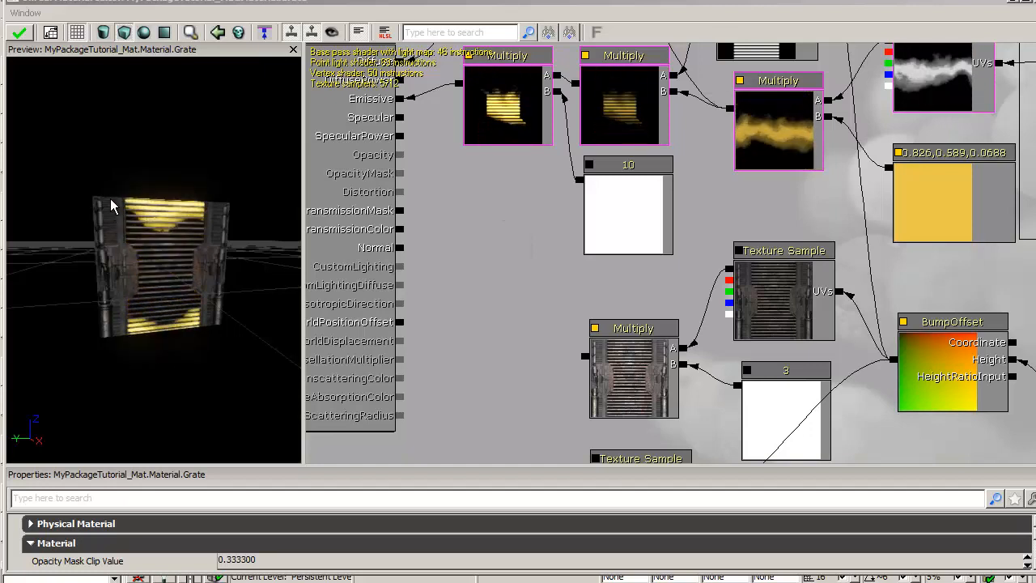
{"action": "left_click", "coordinate": [782, 299]}
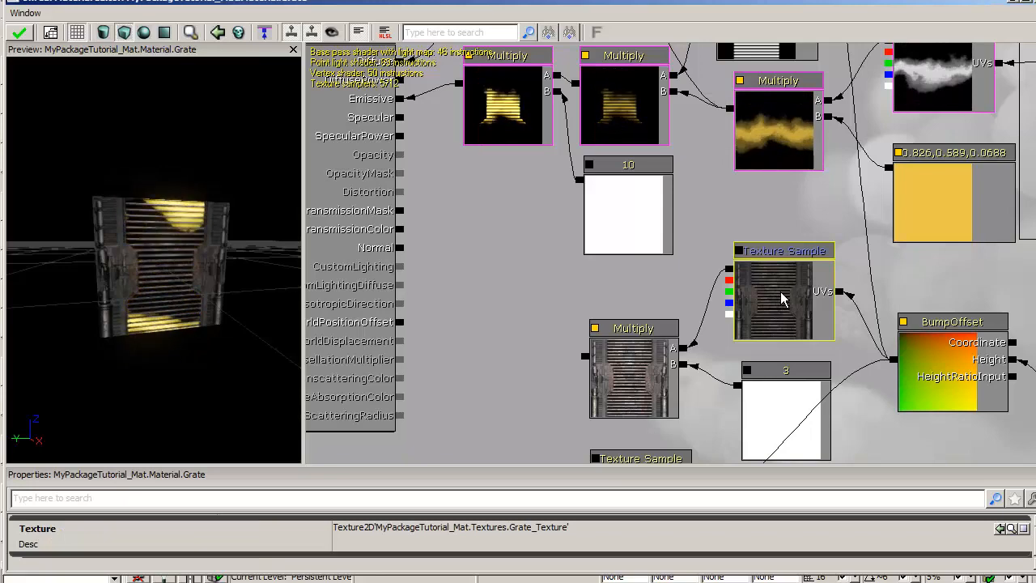
{"action": "left_click", "coordinate": [642, 384]}
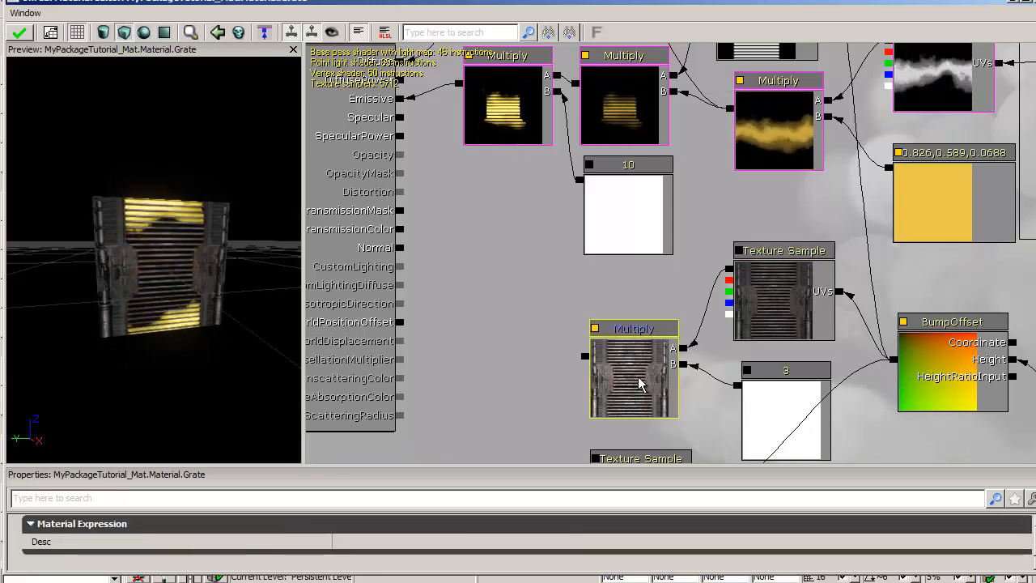
{"action": "left_click", "coordinate": [777, 423]}
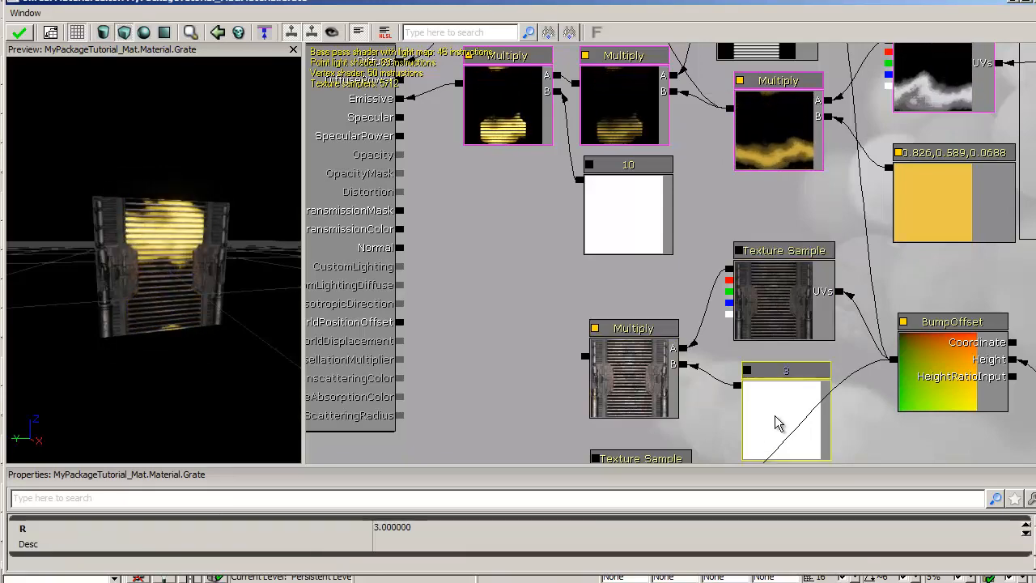
{"action": "left_click", "coordinate": [637, 381]}
{"action": "left_click", "coordinate": [532, 322]}
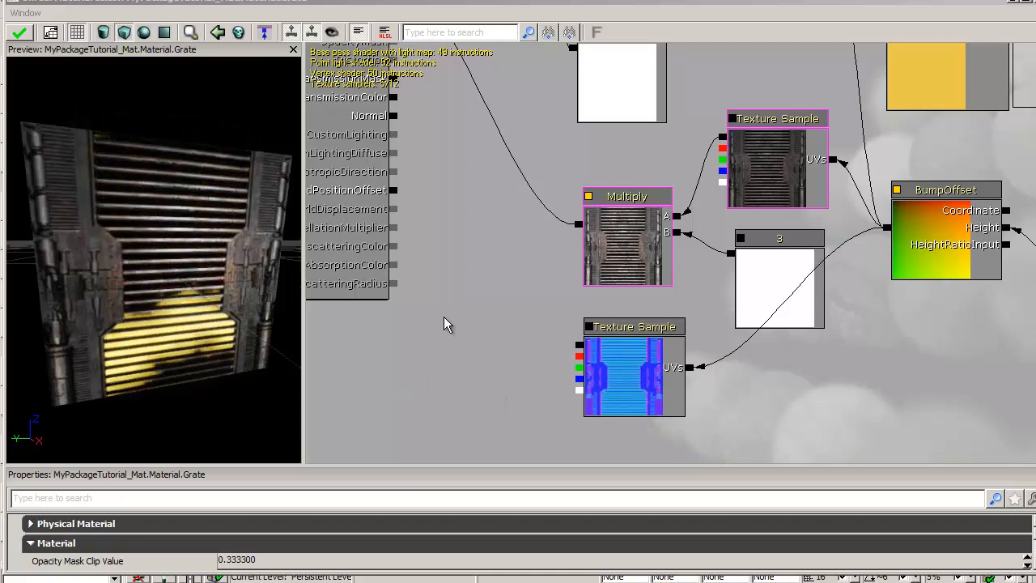
Step: Inspect the Grate_Normal samples around the BumpOffset, and connect the normal map Texture Sample it feeds to the material's Normal input
{"action": "left_click_drag", "start_coordinate": [467, 300], "coordinate": [332, 320]}
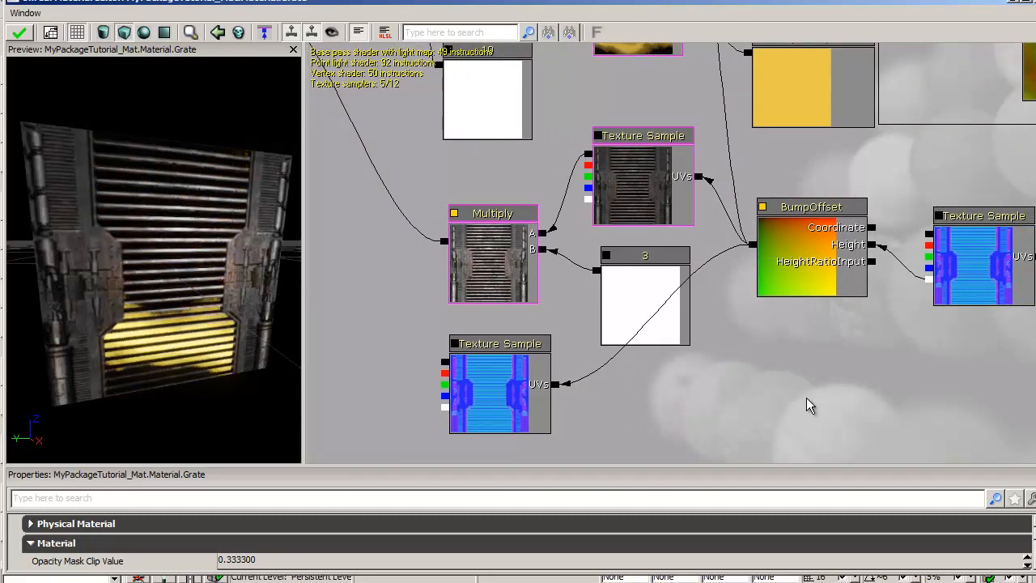
{"action": "left_click_drag", "start_coordinate": [820, 414], "coordinate": [779, 423]}
{"action": "left_click", "coordinate": [941, 280]}
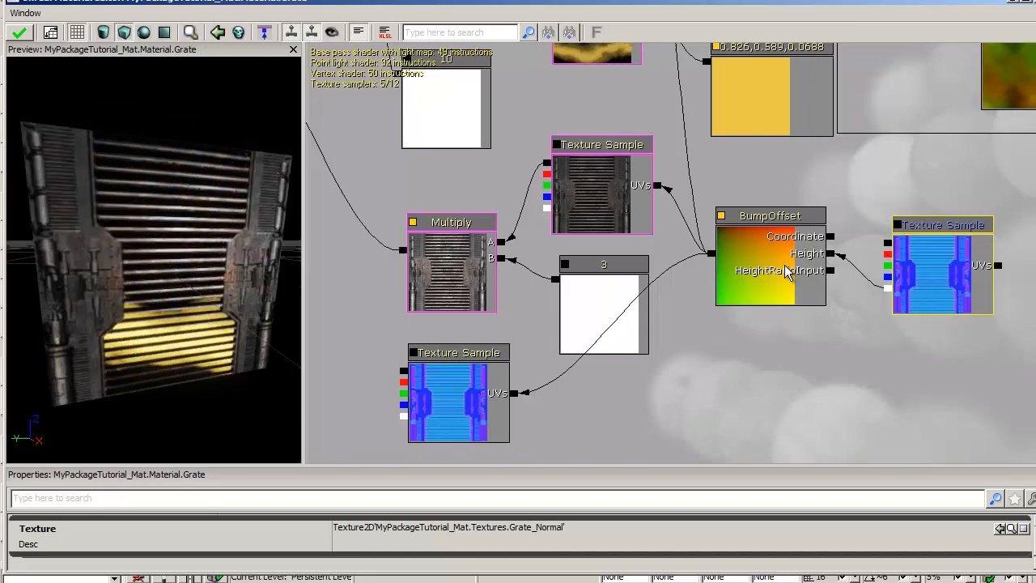
{"action": "left_click", "coordinate": [461, 408]}
{"action": "left_click_drag", "start_coordinate": [620, 409], "coordinate": [710, 395]}
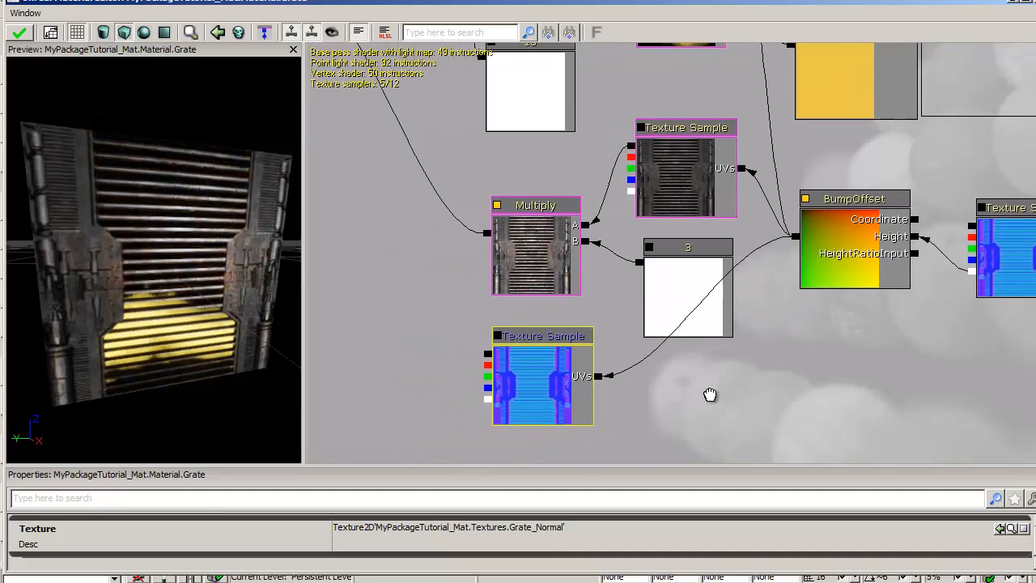
{"action": "left_click_drag", "start_coordinate": [450, 408], "coordinate": [522, 419]}
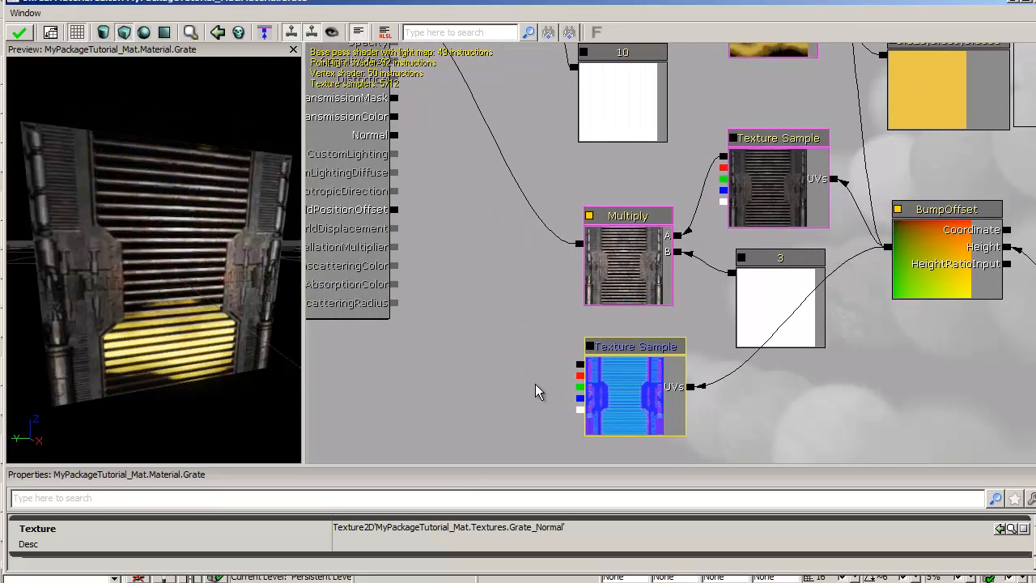
{"action": "left_click_drag", "start_coordinate": [579, 364], "coordinate": [395, 137]}
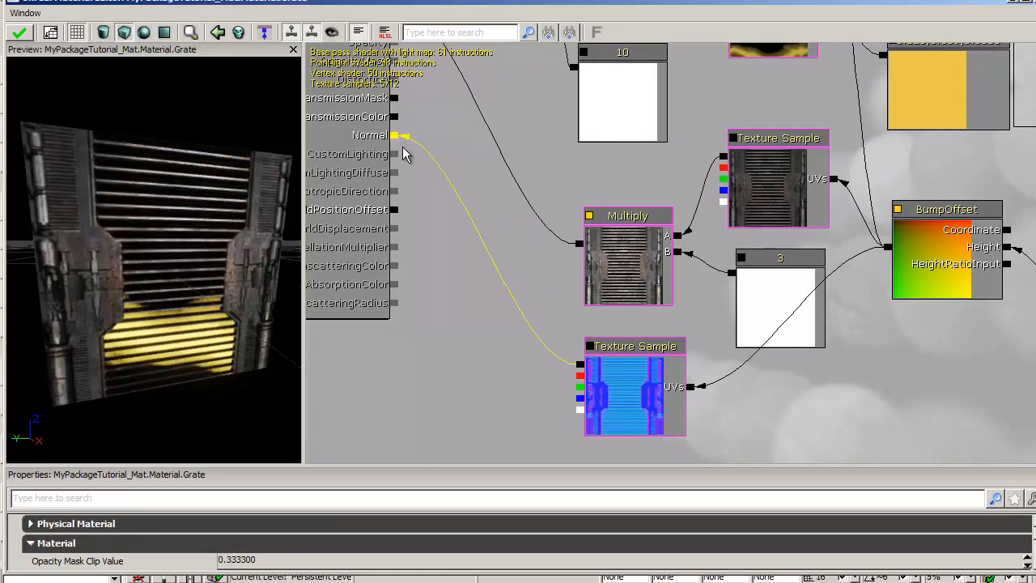
Step: Group the specular, normal map and BumpOffset nodes in a comment box titled "NormalMap", and set the beam colour to 0.938202, 0.647626, 0.128575
{"action": "left_click_drag", "start_coordinate": [875, 386], "coordinate": [740, 458]}
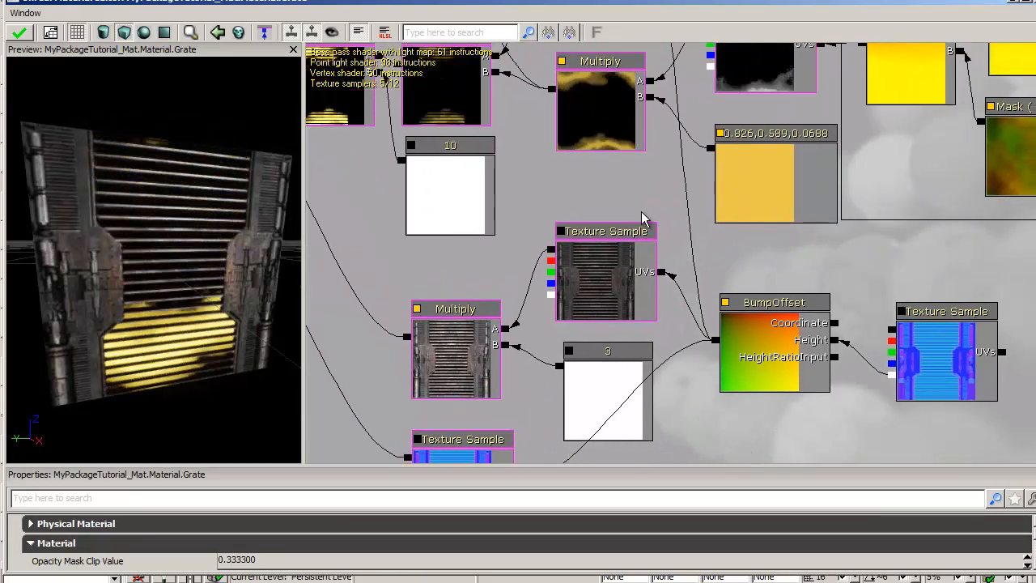
{"action": "left_click_drag", "start_coordinate": [659, 196], "coordinate": [637, 398]}
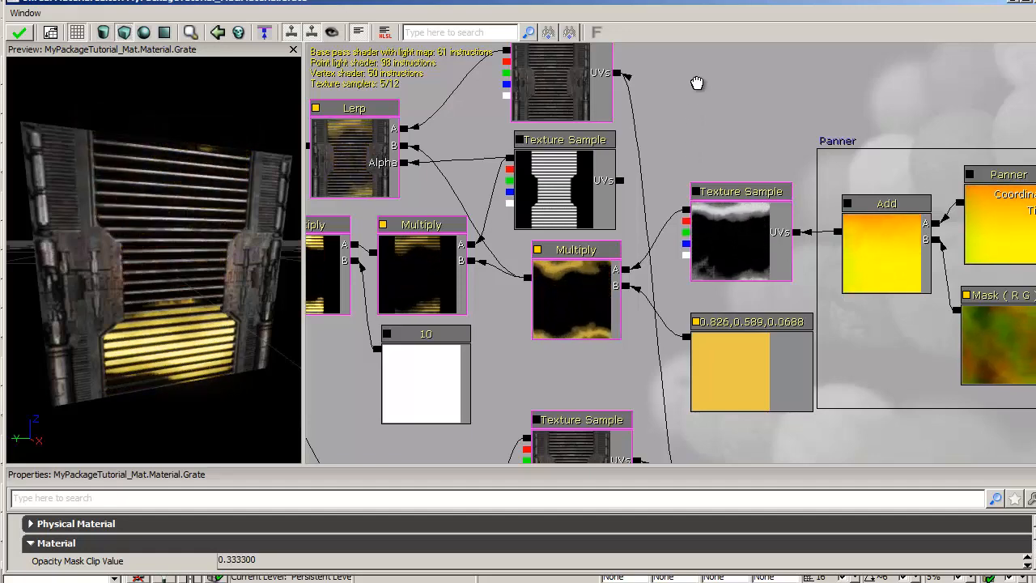
{"action": "left_click_drag", "start_coordinate": [688, 356], "coordinate": [702, 92]}
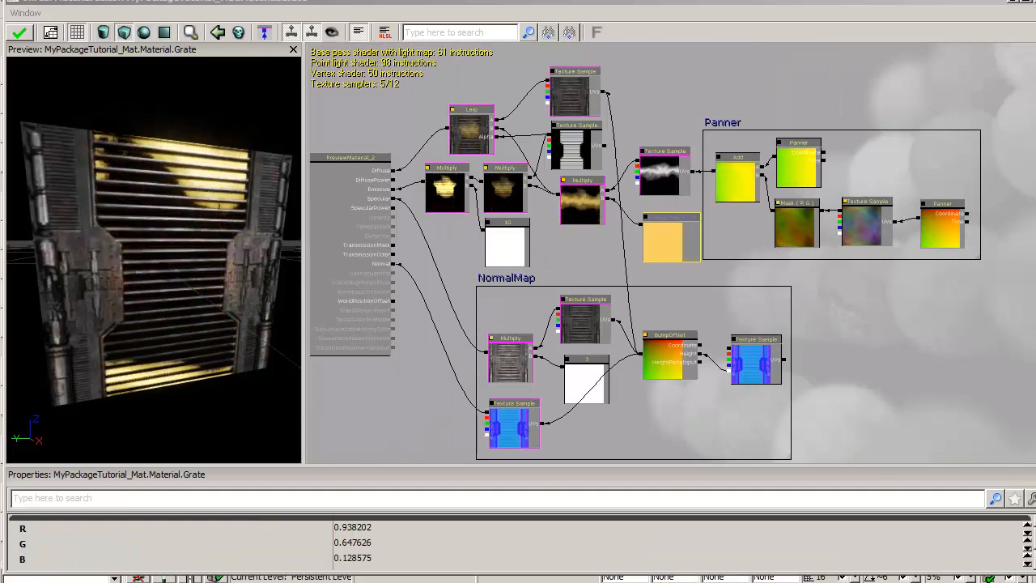
{"action": "left_click", "coordinate": [671, 277]}
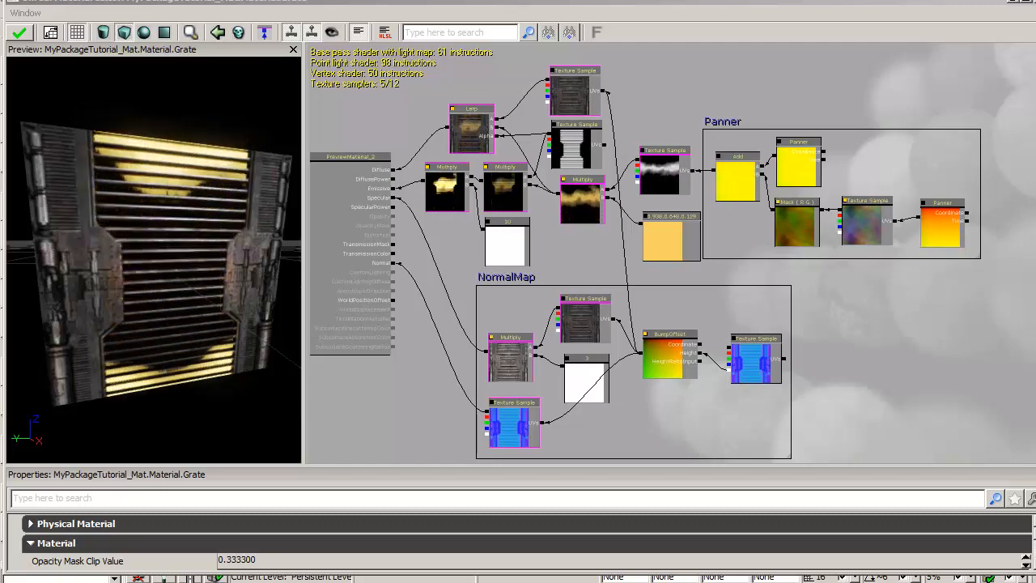
Step: Move the beam's colour constant to the empty area below the Panner group and convert it to a parameter
{"action": "left_click", "coordinate": [677, 247]}
{"action": "left_click_drag", "start_coordinate": [677, 250], "coordinate": [871, 349]}
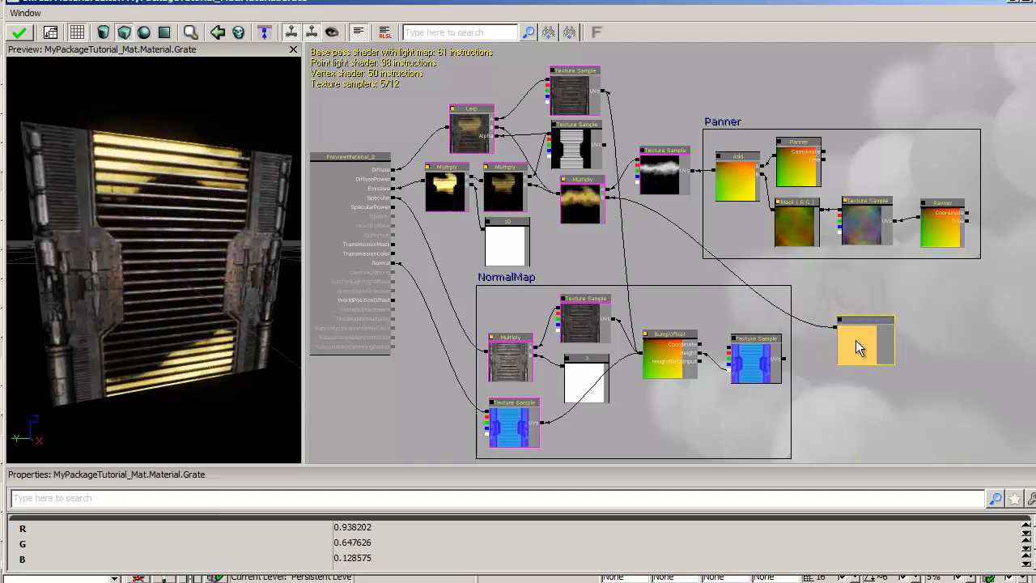
{"action": "right_click", "coordinate": [858, 347]}
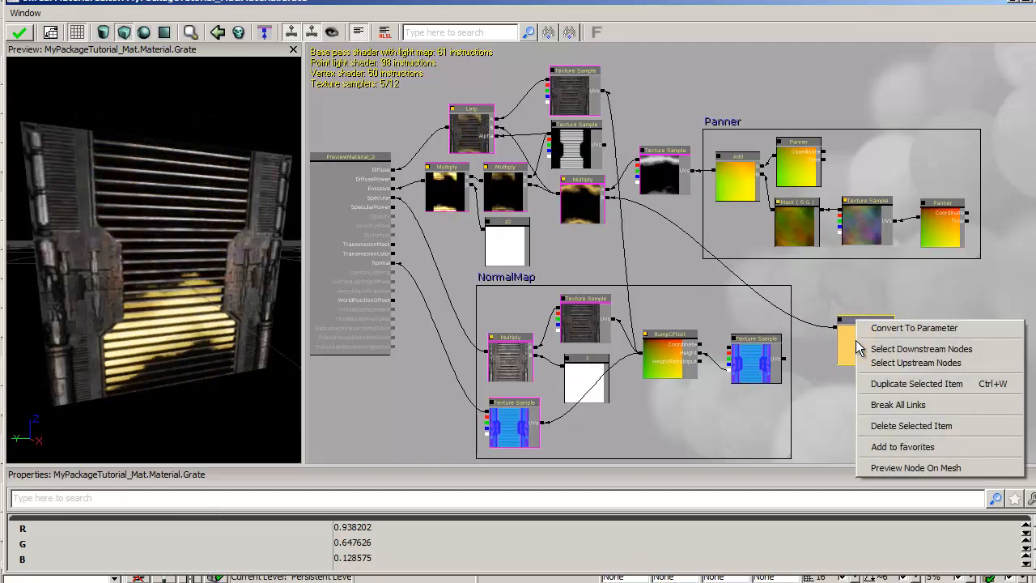
{"action": "left_click", "coordinate": [904, 331]}
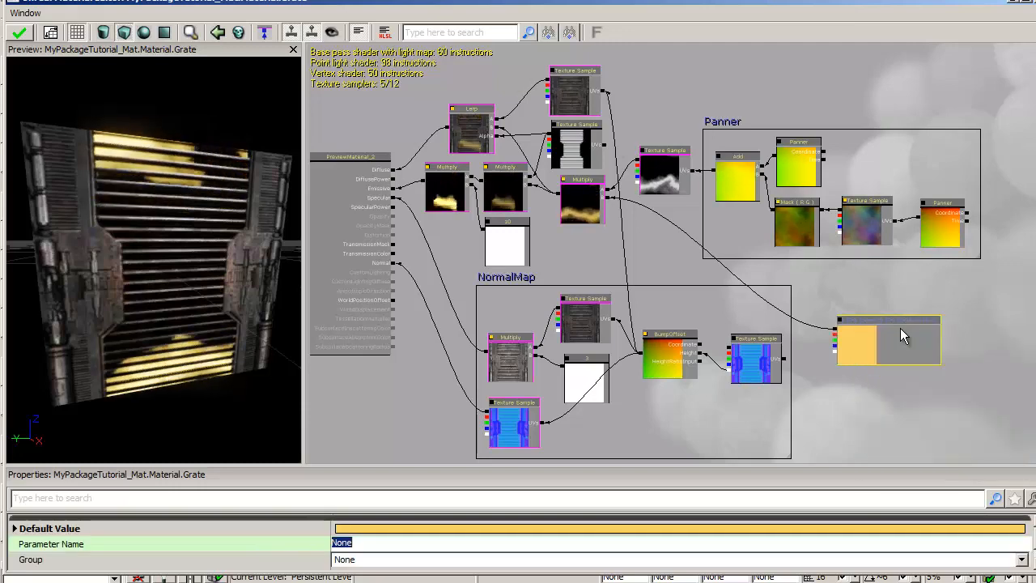
{"action": "left_click", "coordinate": [893, 346]}
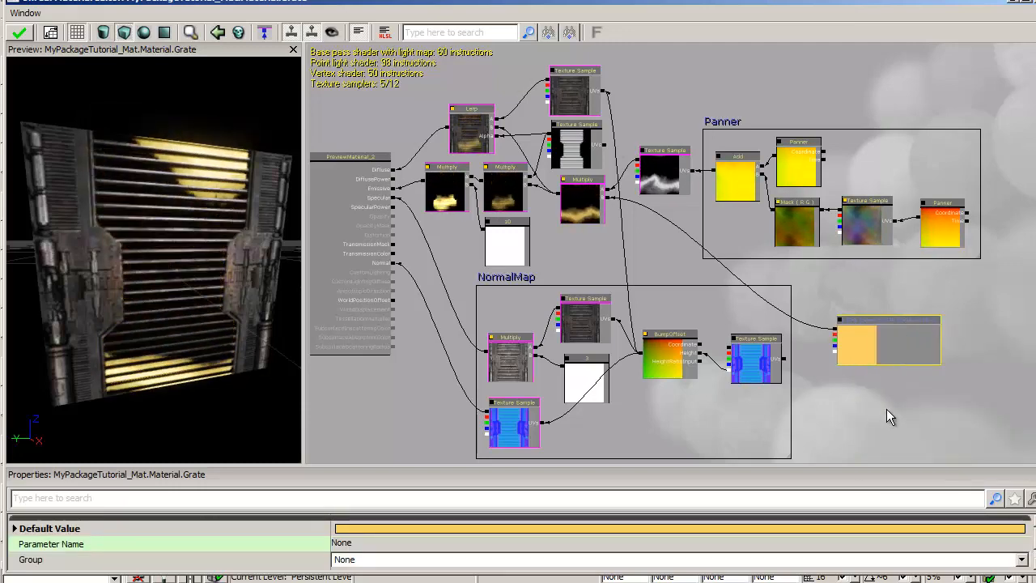
Step: Name the converted colour parameter "Color" and apply the changes to the Grate material
{"action": "scroll", "coordinate": [885, 407], "scroll_direction": "up", "scroll_amount": 3}
{"action": "left_click_drag", "start_coordinate": [876, 398], "coordinate": [817, 414]}
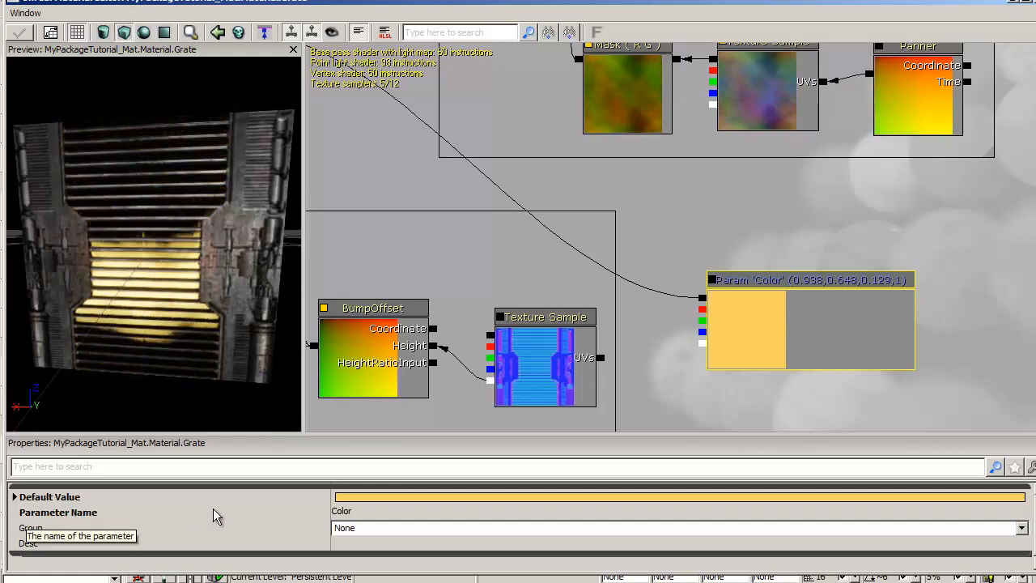
{"action": "left_click", "coordinate": [356, 512]}
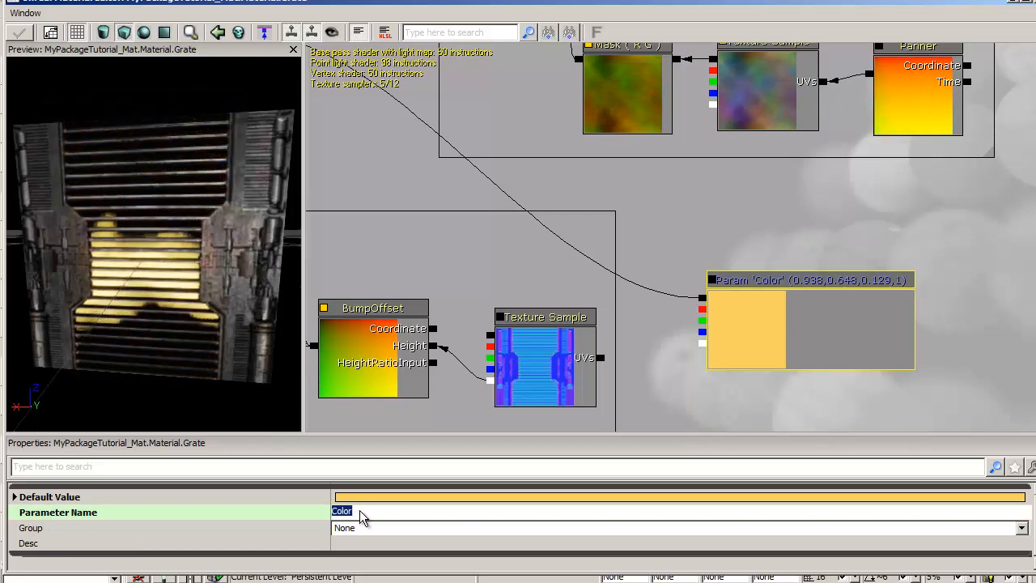
{"action": "left_click", "coordinate": [787, 411]}
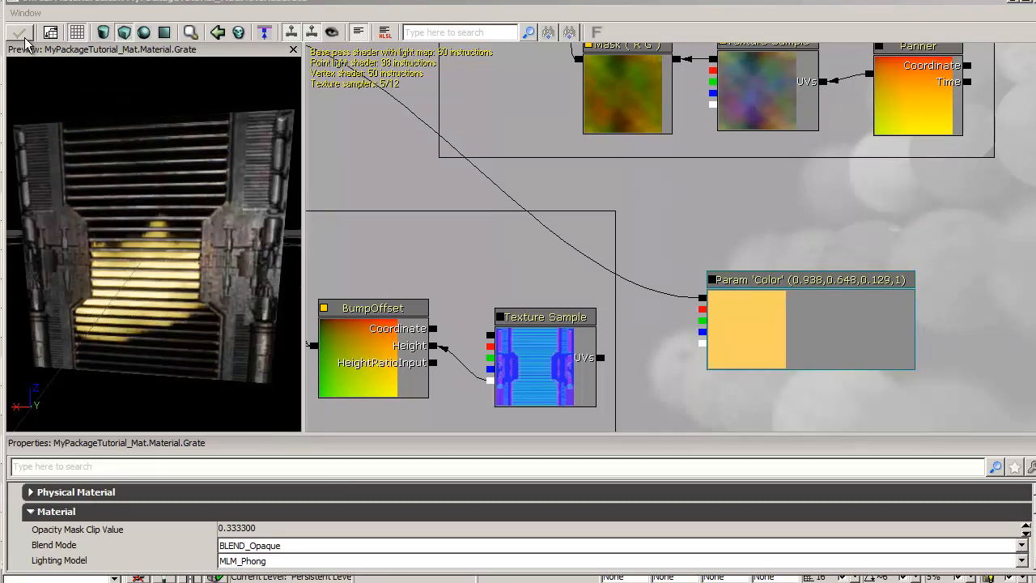
Step: Create a constant material instance of Grate named Grate_INST in the MyPackageTutorial_Mat package under the Material grouping
{"action": "key", "text": "ctrl+shift+f"}
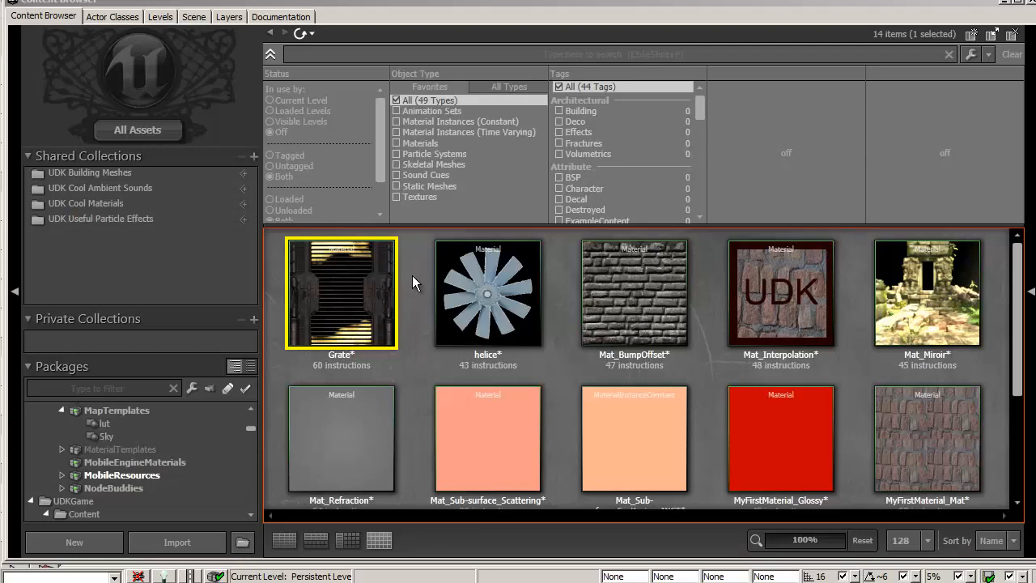
{"action": "mouse_move", "coordinate": [353, 295]}
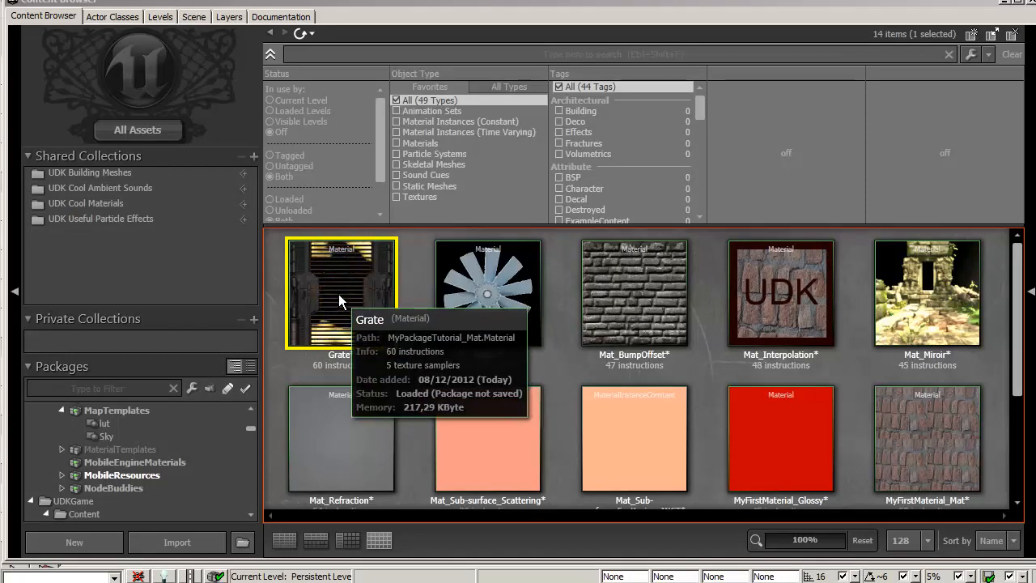
{"action": "right_click", "coordinate": [302, 255]}
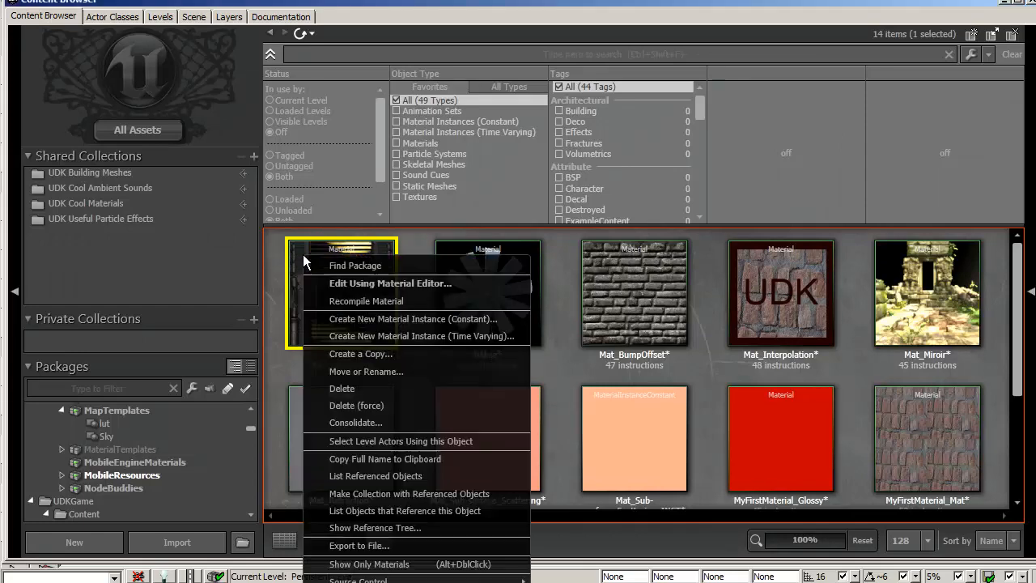
{"action": "left_click", "coordinate": [413, 322]}
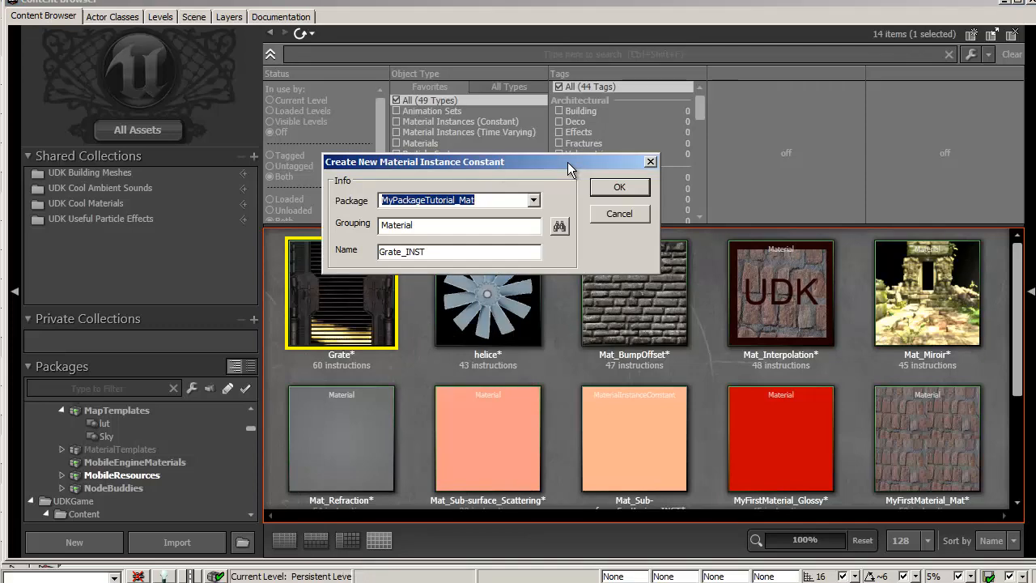
{"action": "left_click", "coordinate": [619, 187]}
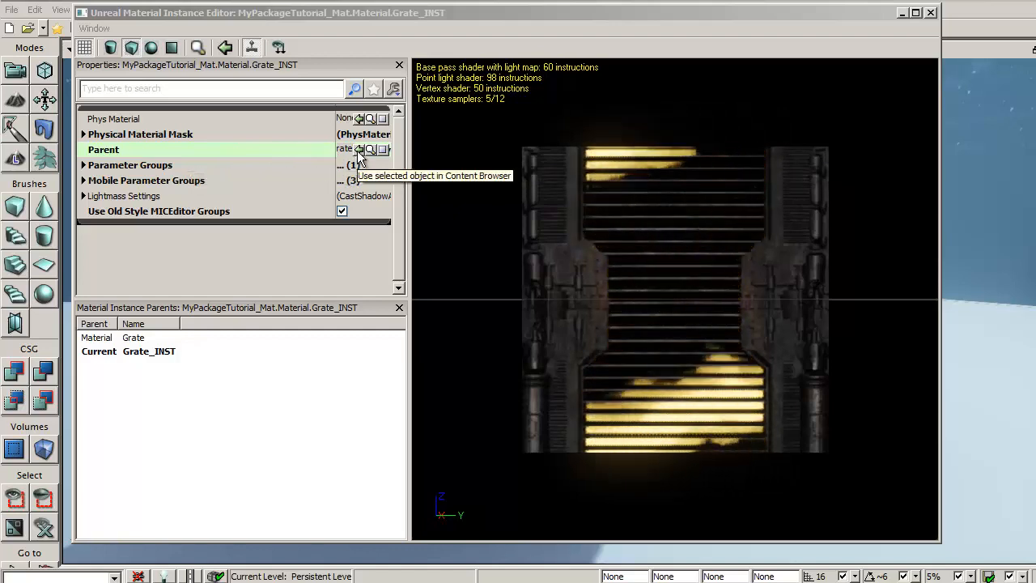
Step: Widen the property values of Grate_INST, locate its parent material in the Content Browser and return to the instance editor
{"action": "left_click_drag", "start_coordinate": [335, 164], "coordinate": [253, 164]}
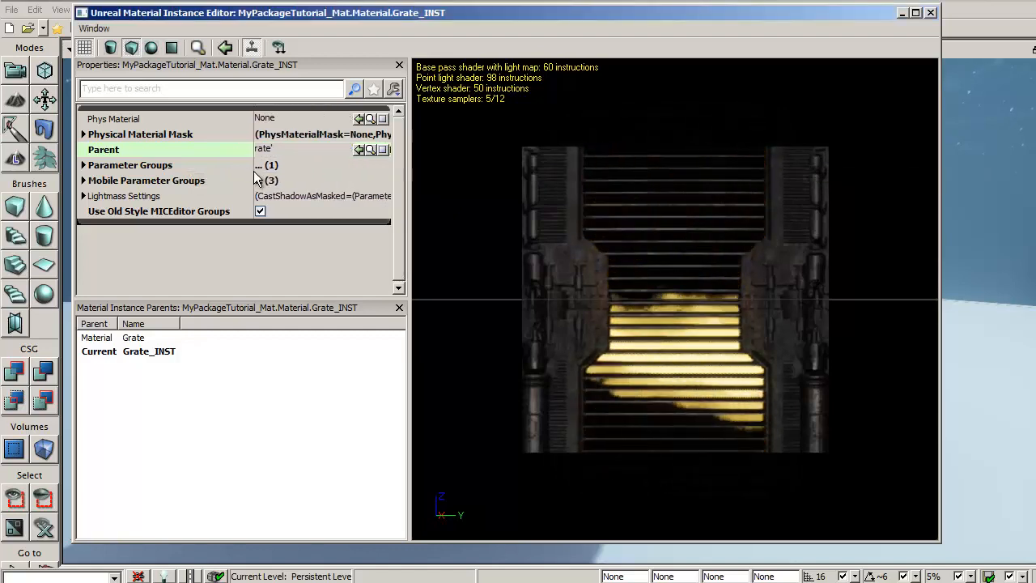
{"action": "left_click", "coordinate": [370, 151]}
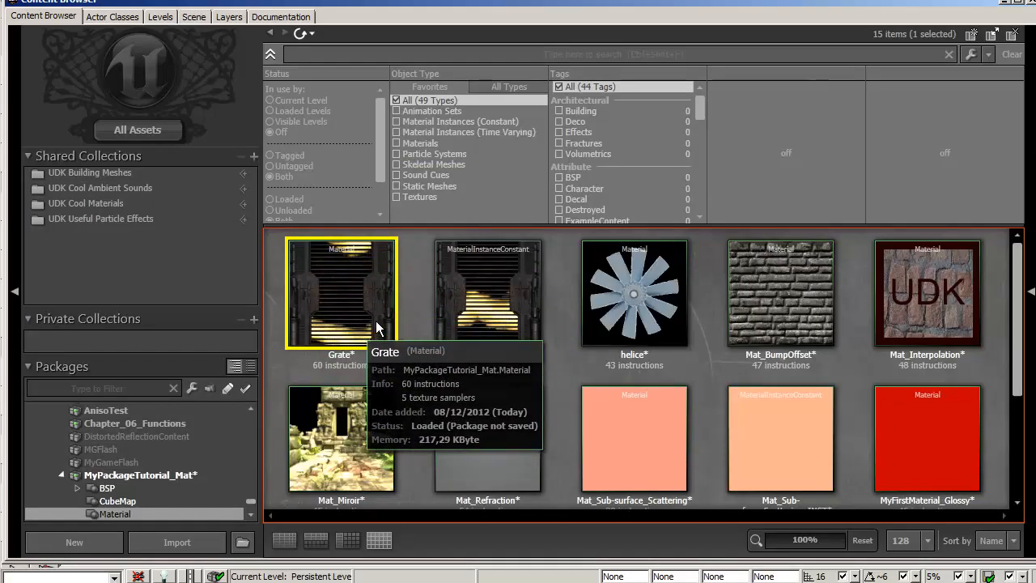
{"action": "left_click", "coordinate": [1031, 6]}
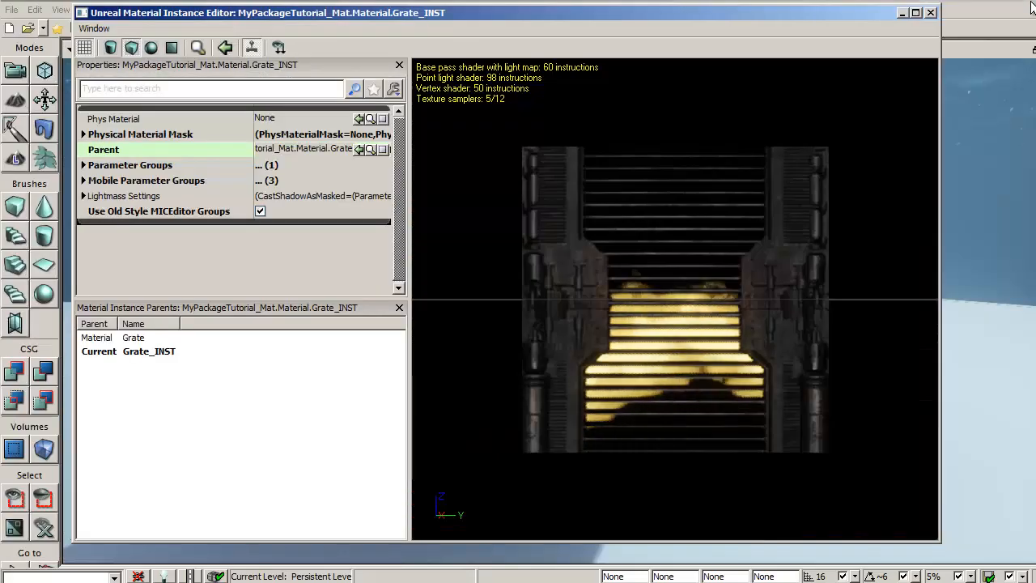
Step: Override the Color vector parameter of Grate_INST with a pink of saturation 0.88 and value 0.94
{"action": "left_click", "coordinate": [83, 166]}
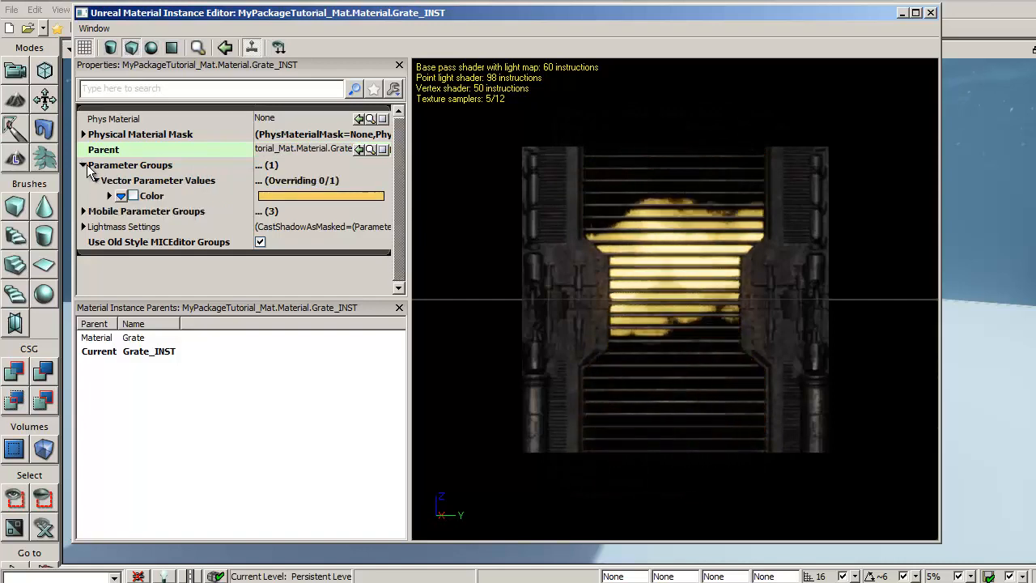
{"action": "left_click", "coordinate": [133, 196]}
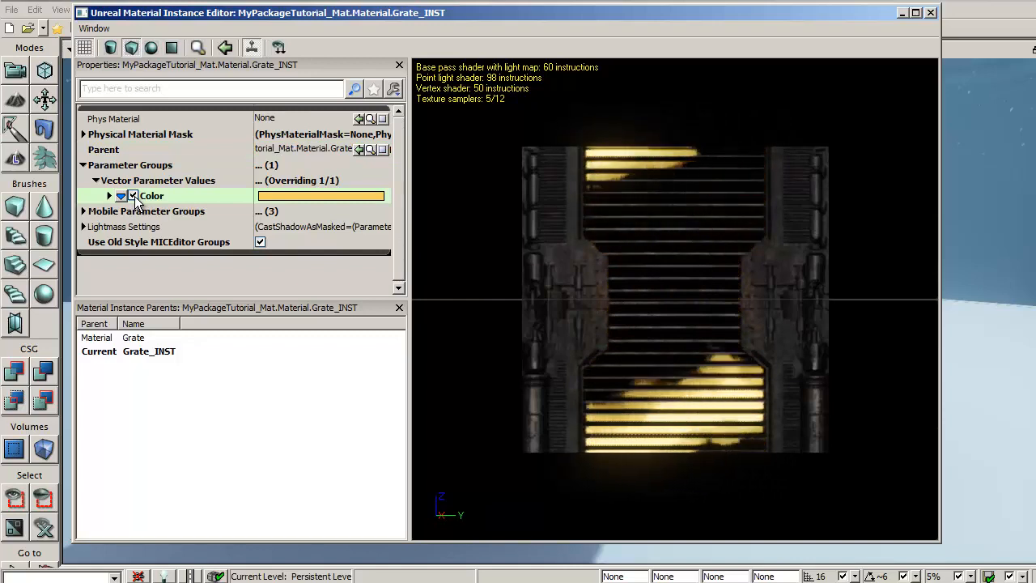
{"action": "left_click", "coordinate": [320, 197]}
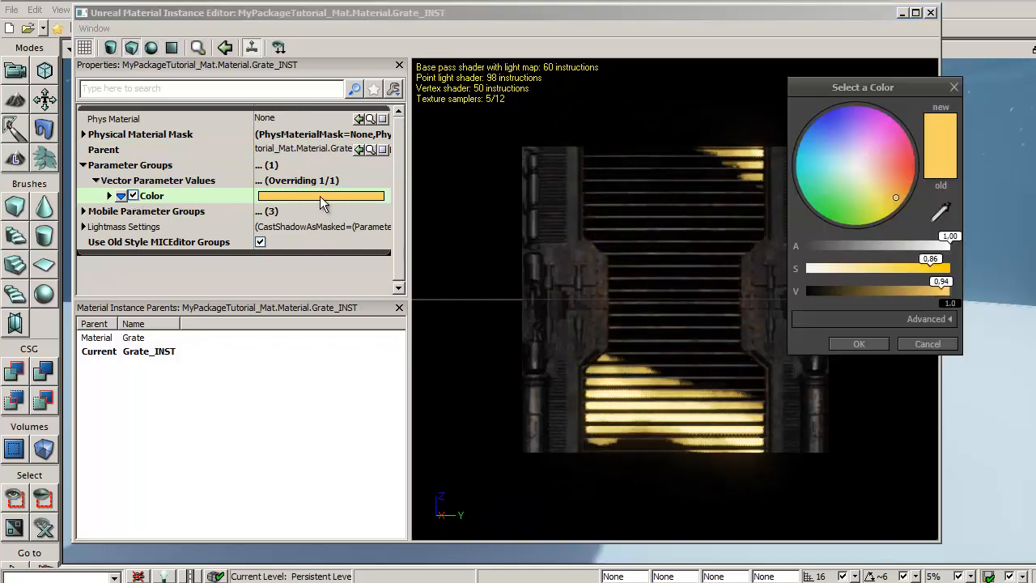
{"action": "left_click", "coordinate": [904, 167]}
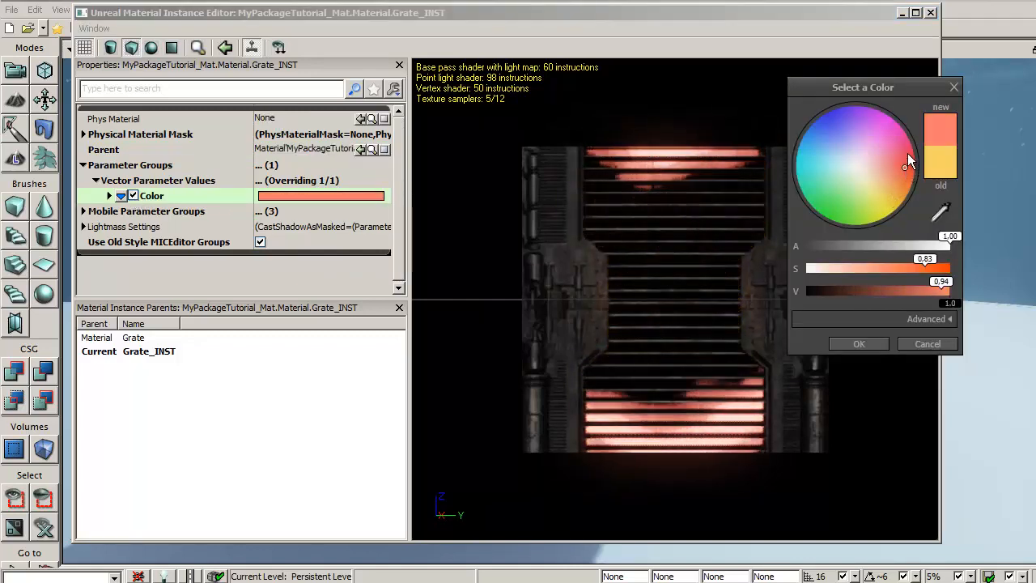
{"action": "left_click", "coordinate": [901, 138]}
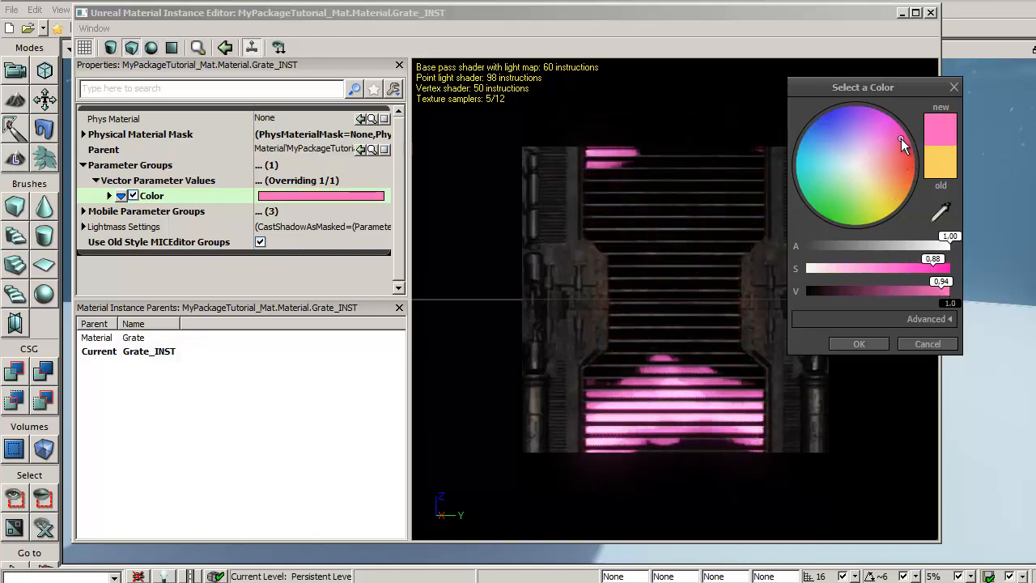
{"action": "left_click", "coordinate": [857, 344]}
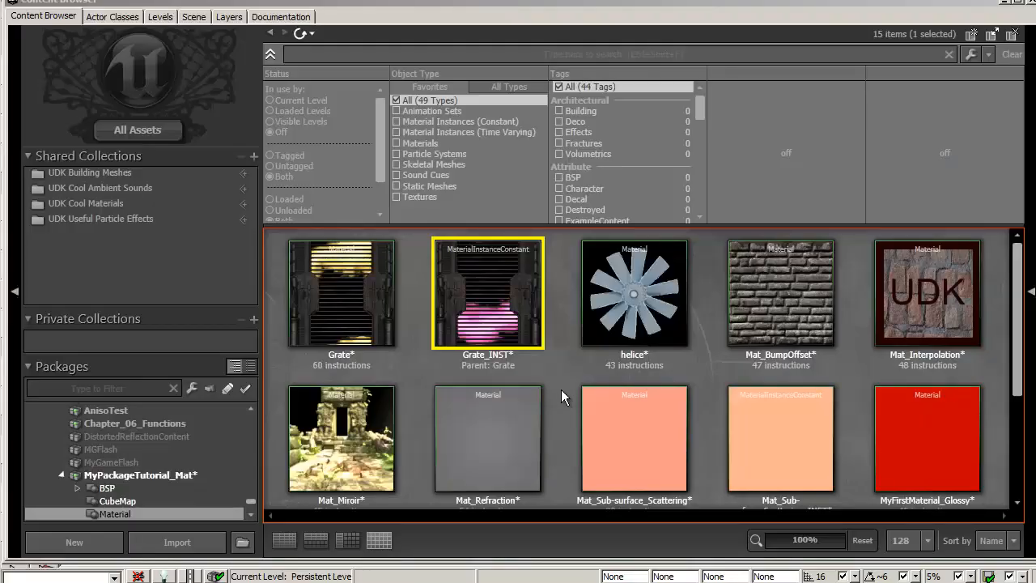
Step: Assign the Grate_INST material instance from the Content Browser to the cube static mesh in the level
{"action": "mouse_move", "coordinate": [494, 297]}
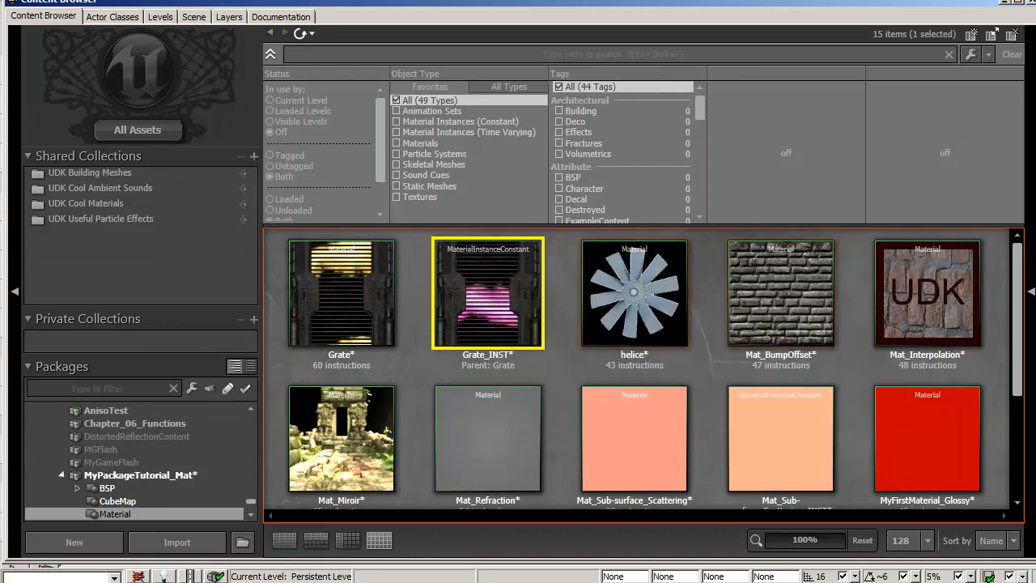
{"action": "left_click", "coordinate": [1030, 6]}
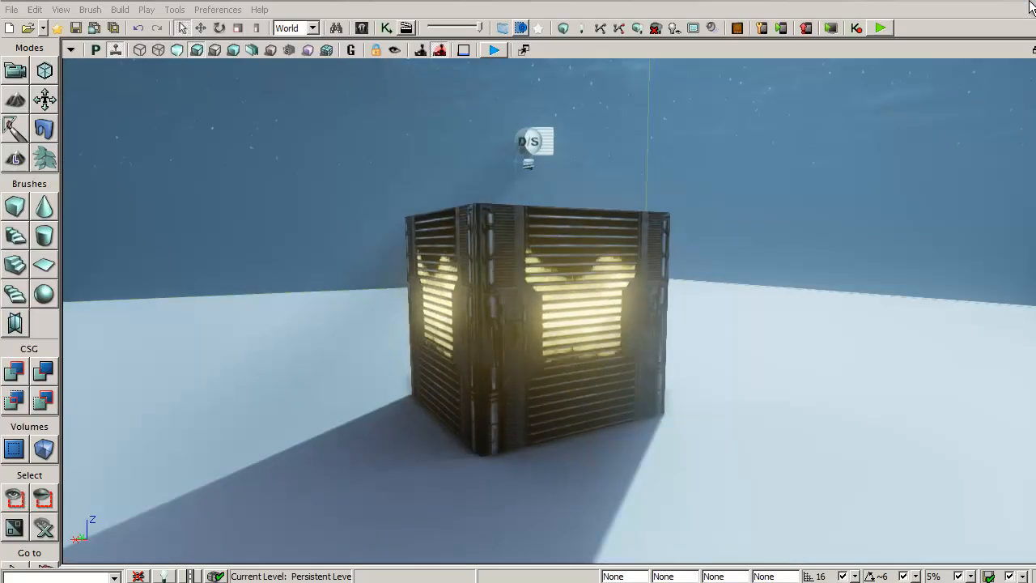
{"action": "left_click", "coordinate": [505, 292]}
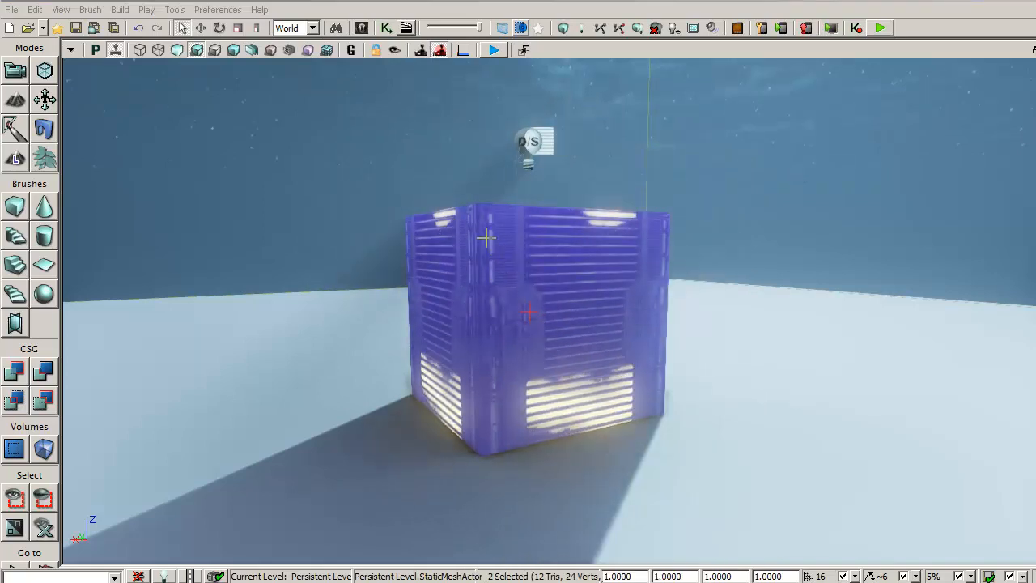
{"action": "right_click", "coordinate": [486, 240]}
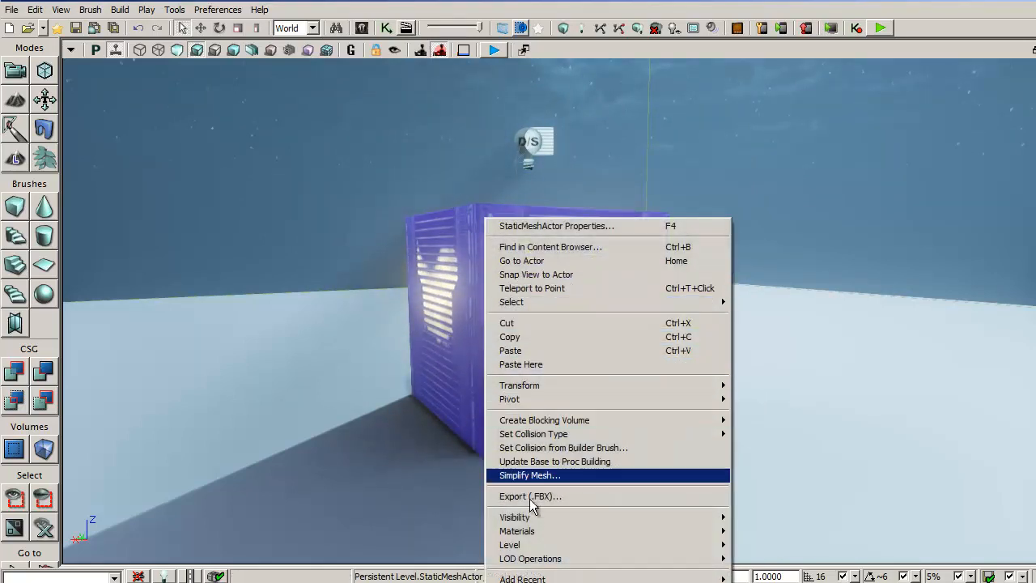
{"action": "mouse_move", "coordinate": [546, 536]}
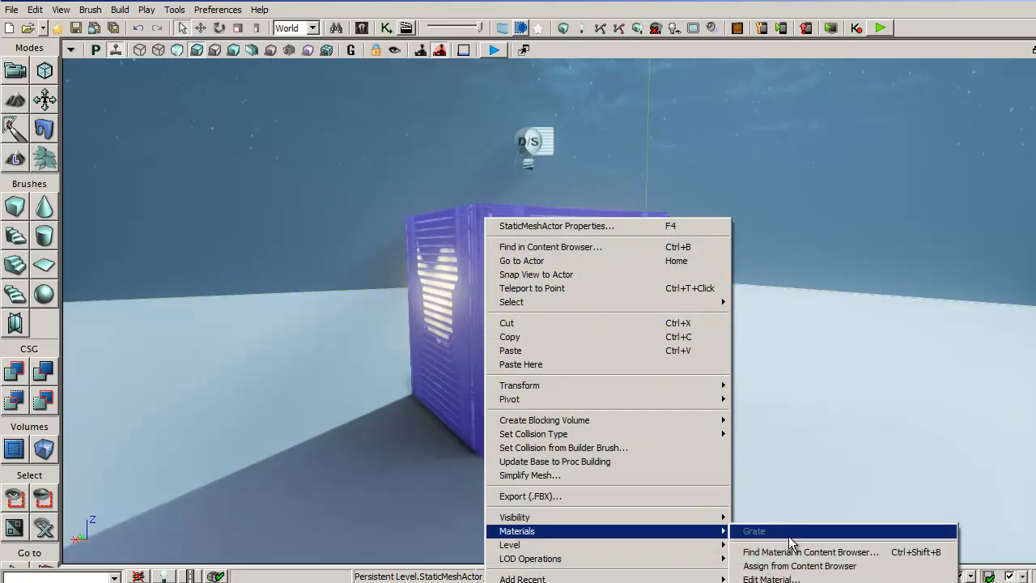
{"action": "left_click", "coordinate": [871, 566]}
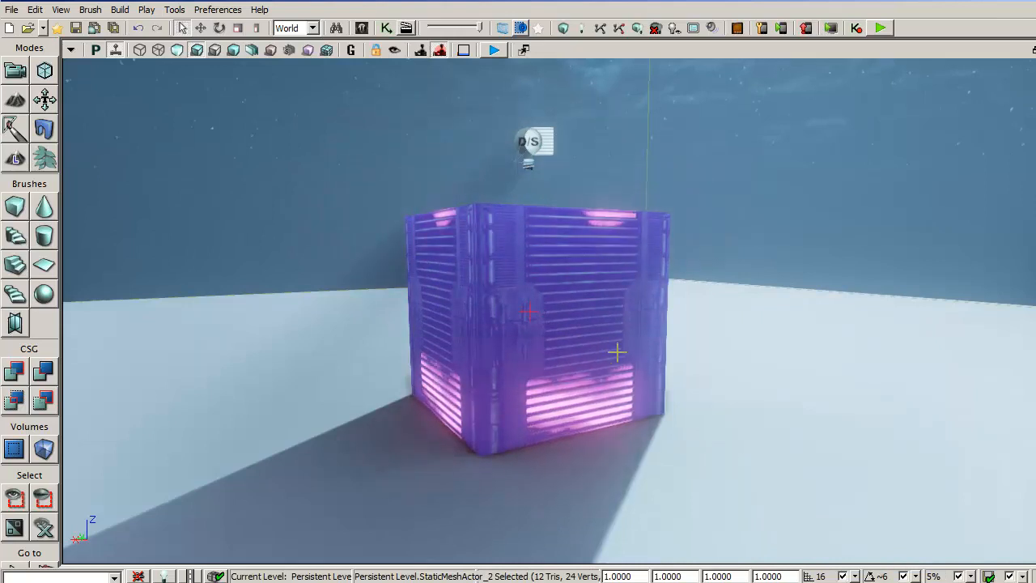